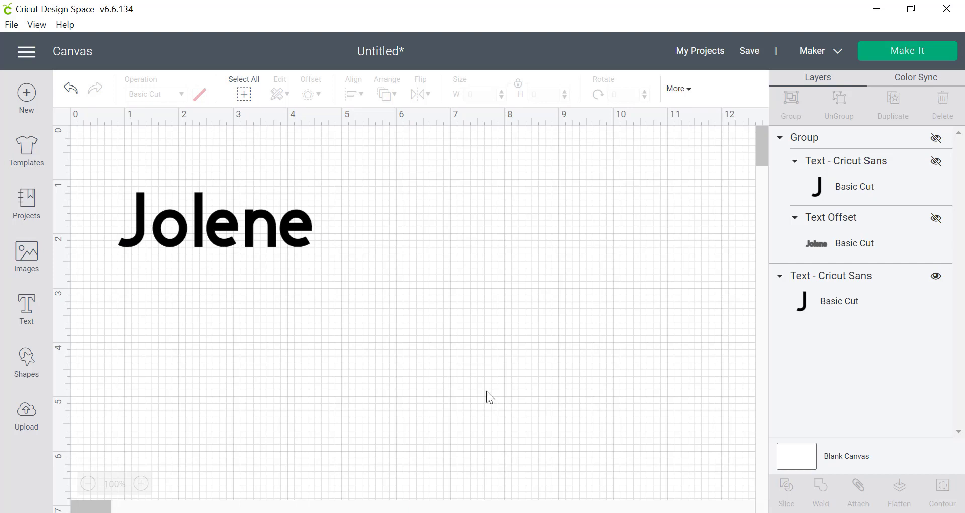
Make the hidden grouped offset Jolene visible next to the plain Jolene text
click(937, 140)
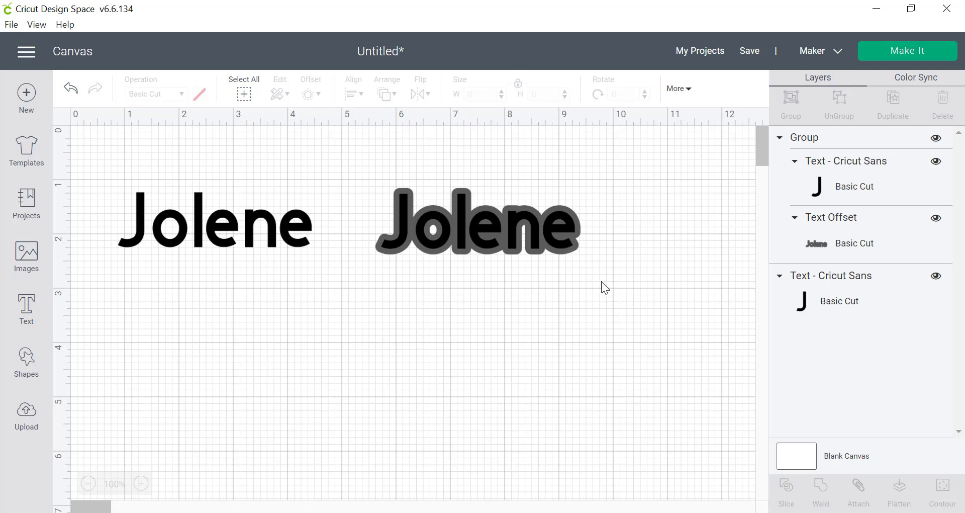
Delete both old Jolene designs and add a new 'Jolene' text box
drag(620, 295, 111, 157)
key(Delete)
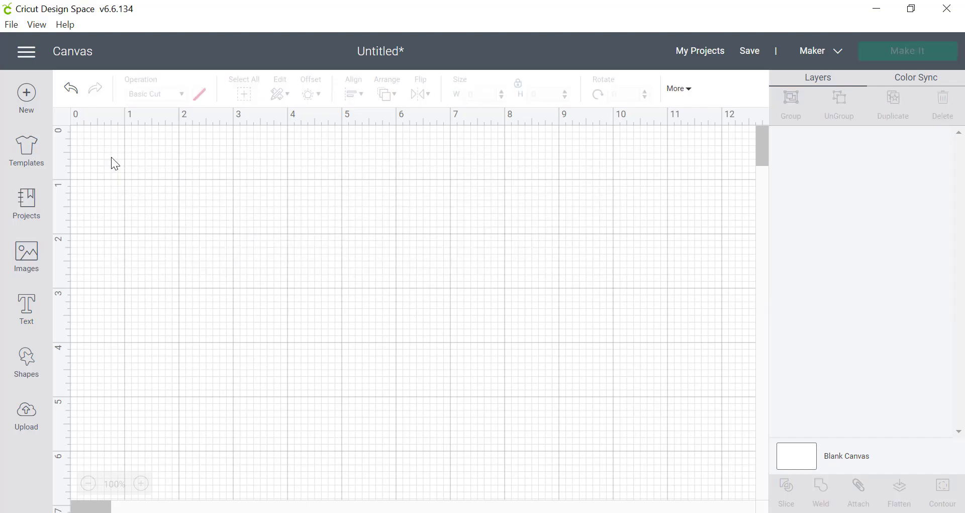
click(27, 306)
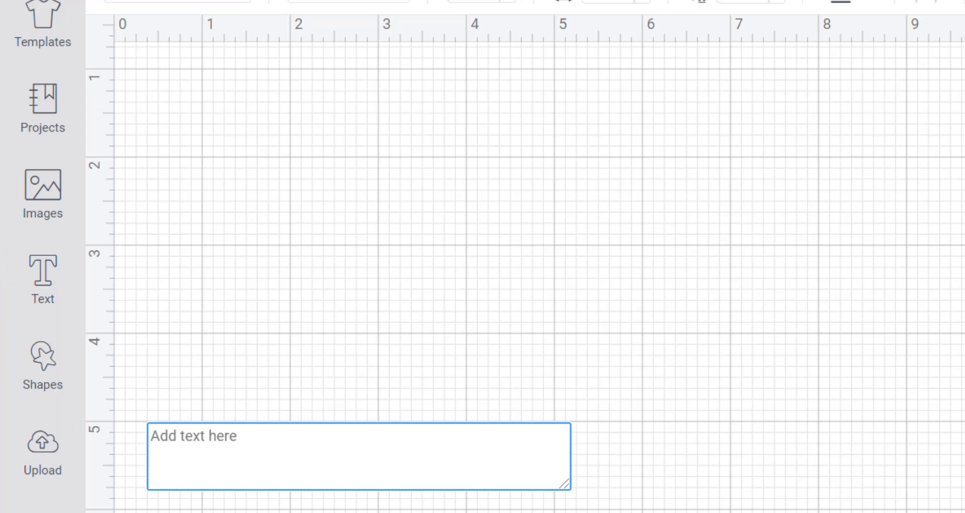
text(Jolene)
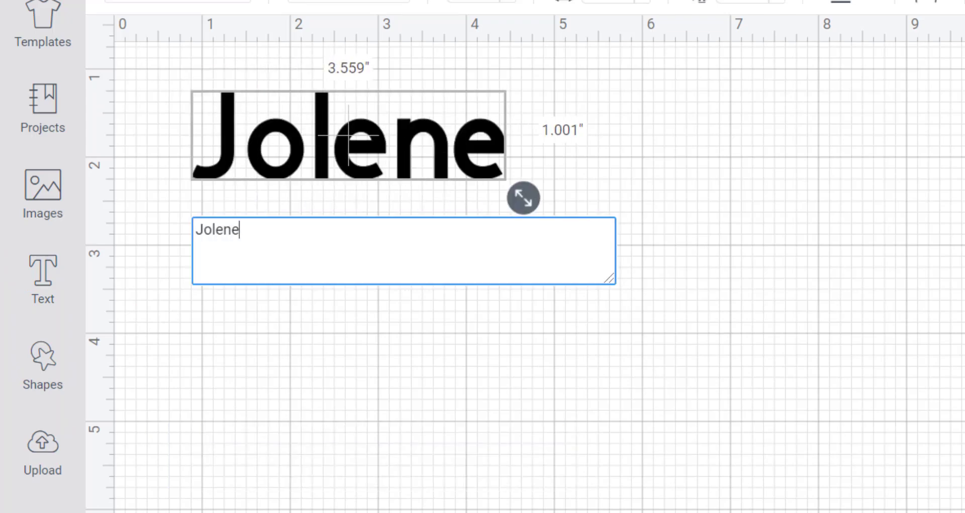
Enlarge the Cricut Sans Jolene text to 7.162" by 2.015", centre it, and select it
drag(514, 195, 791, 291)
drag(747, 239, 931, 358)
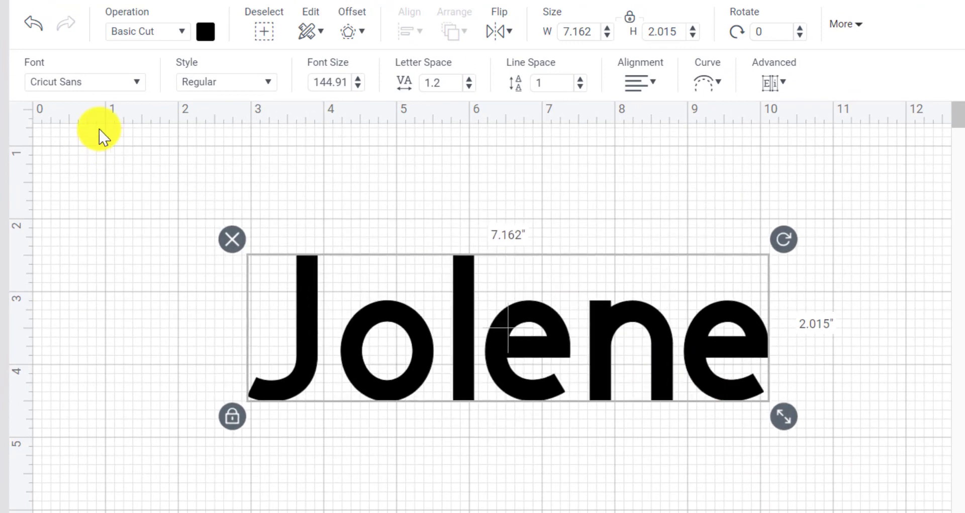
click(90, 84)
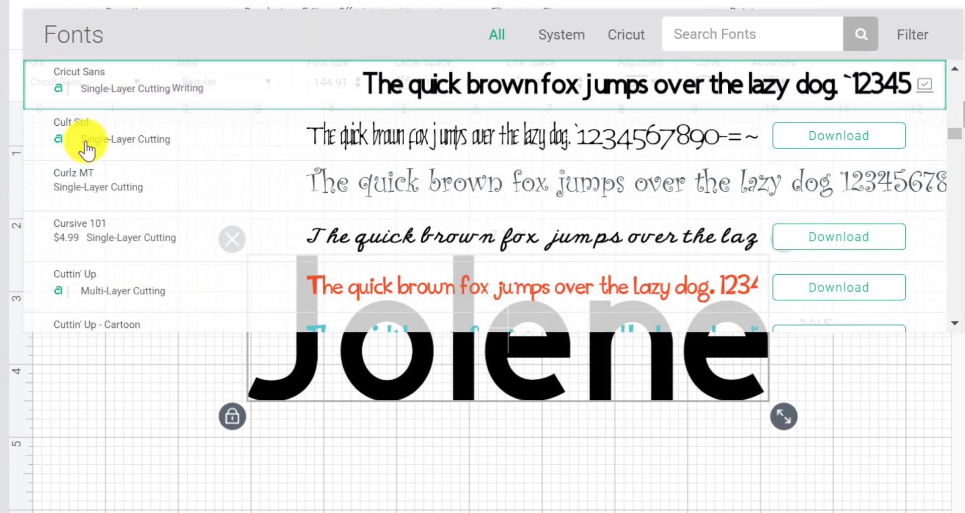
click(122, 388)
click(661, 347)
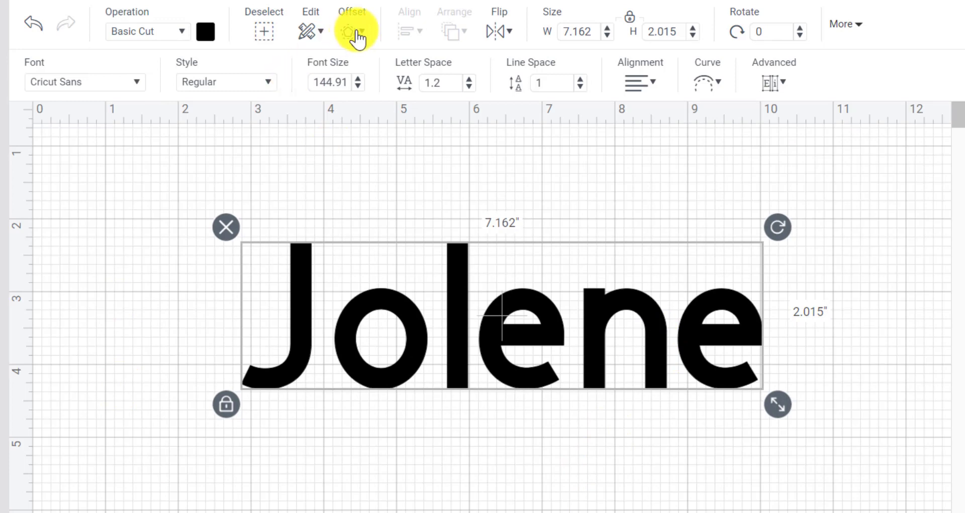
click(511, 458)
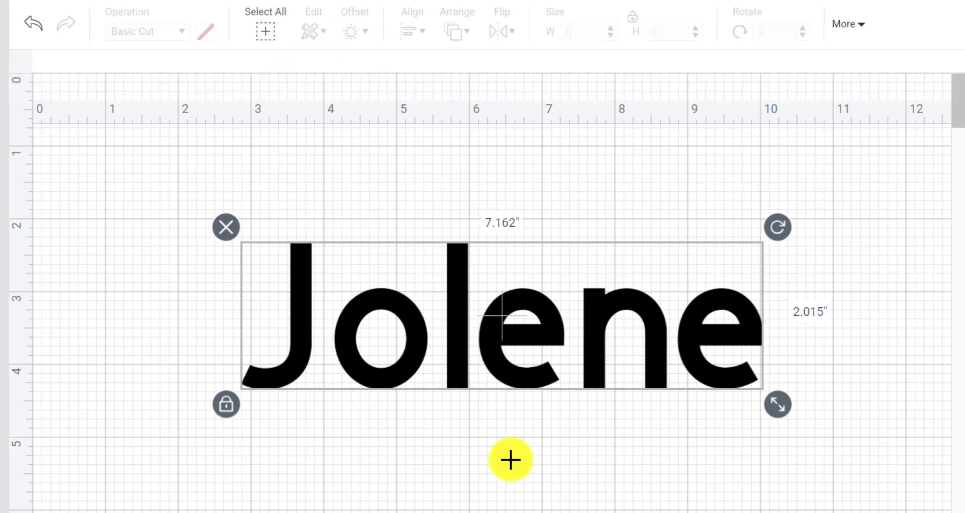
click(529, 327)
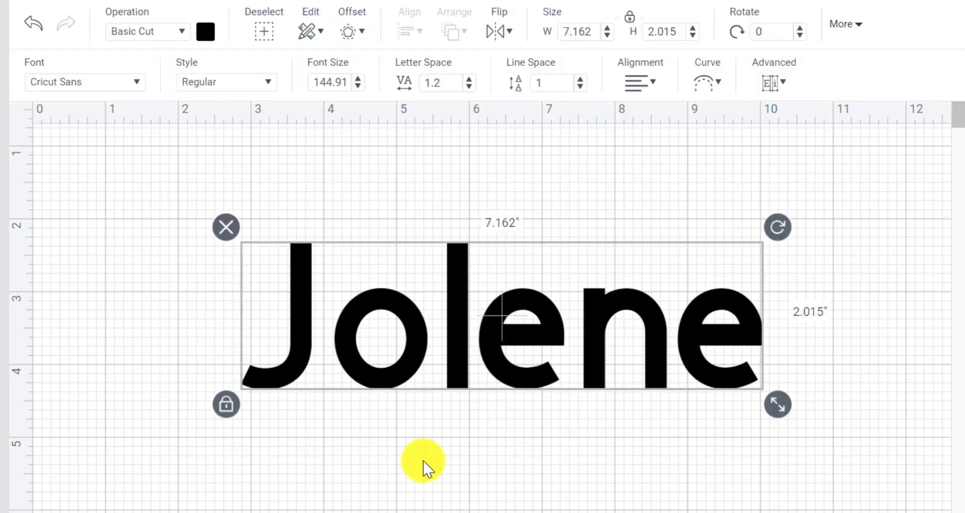
Apply a 0.167 in square-cornered welded offset to Jolene, widening the design to 7.553"
click(348, 33)
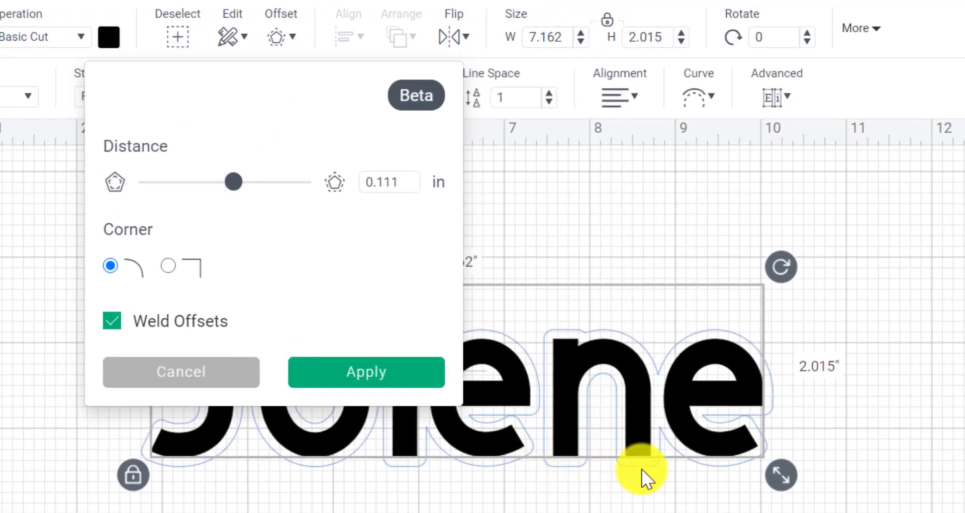
drag(241, 183, 234, 203)
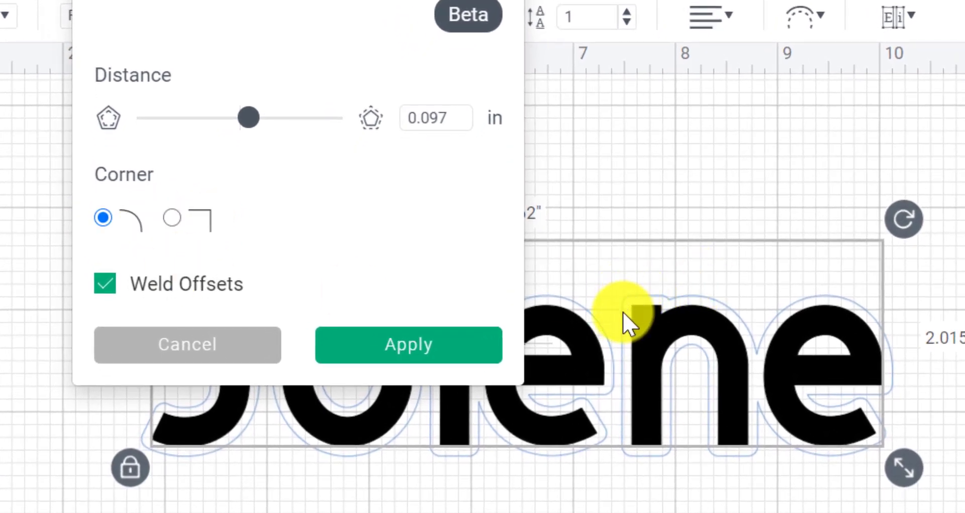
click(172, 218)
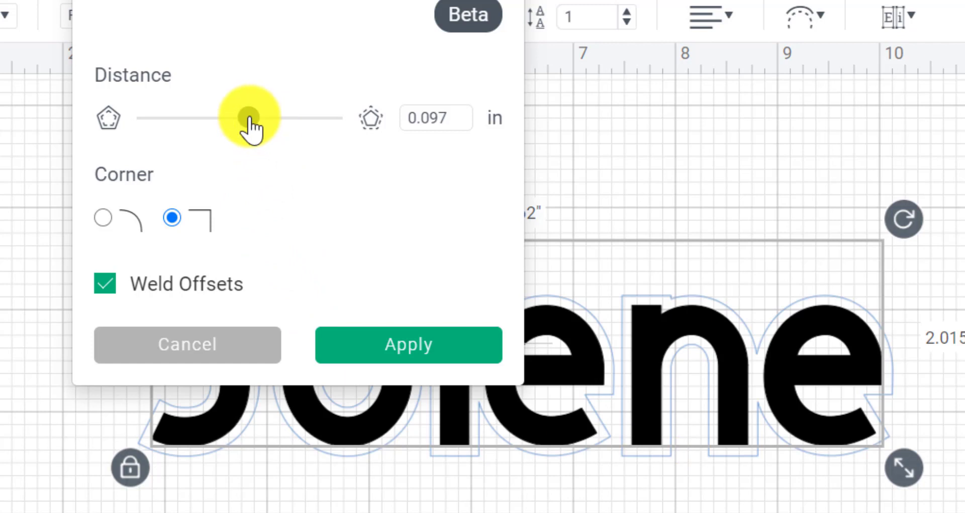
drag(250, 114, 254, 118)
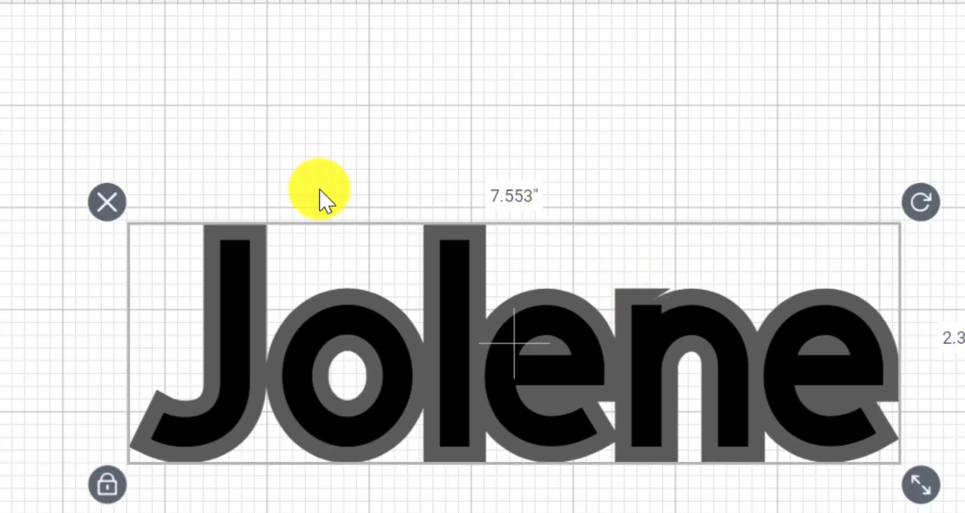
Delete the grey offset and preview a 0.097 in rounded-corner offset around Jolene
click(104, 203)
key(ctrl+a)
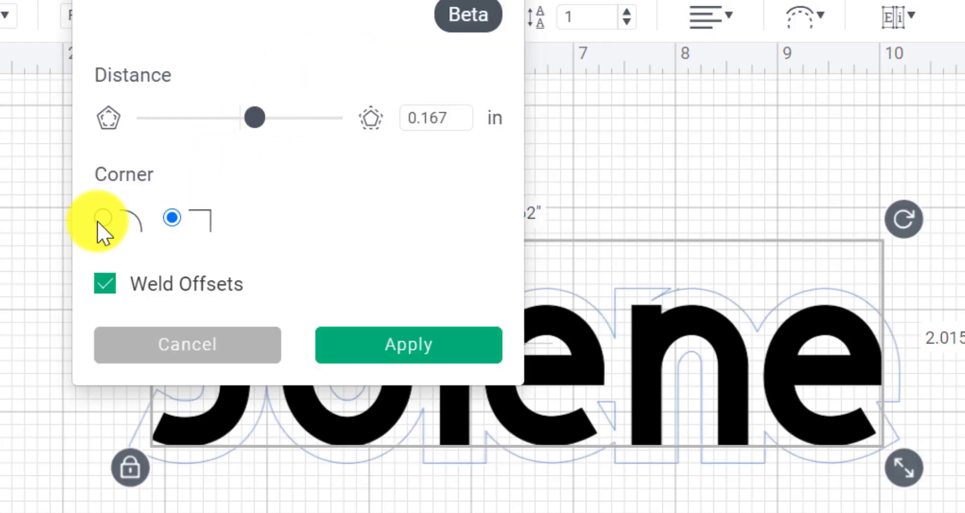
click(103, 218)
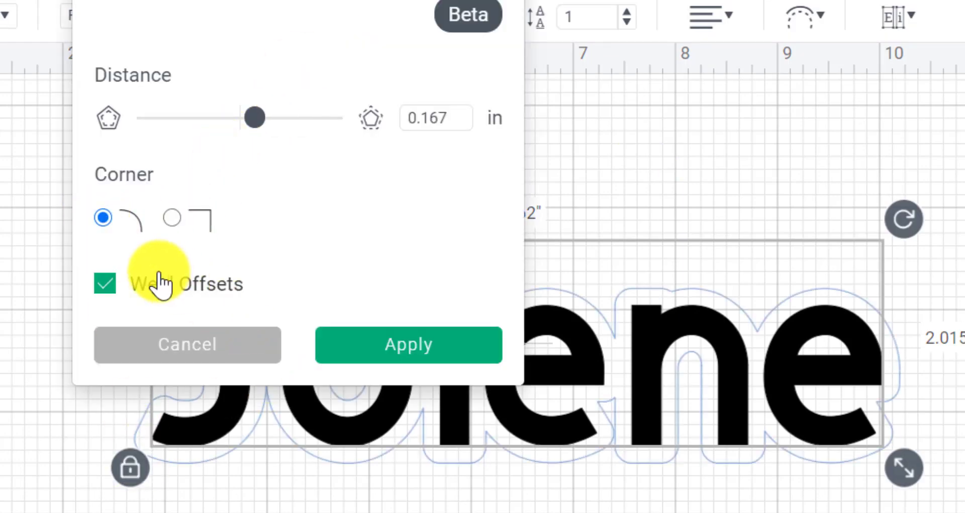
drag(253, 120, 248, 120)
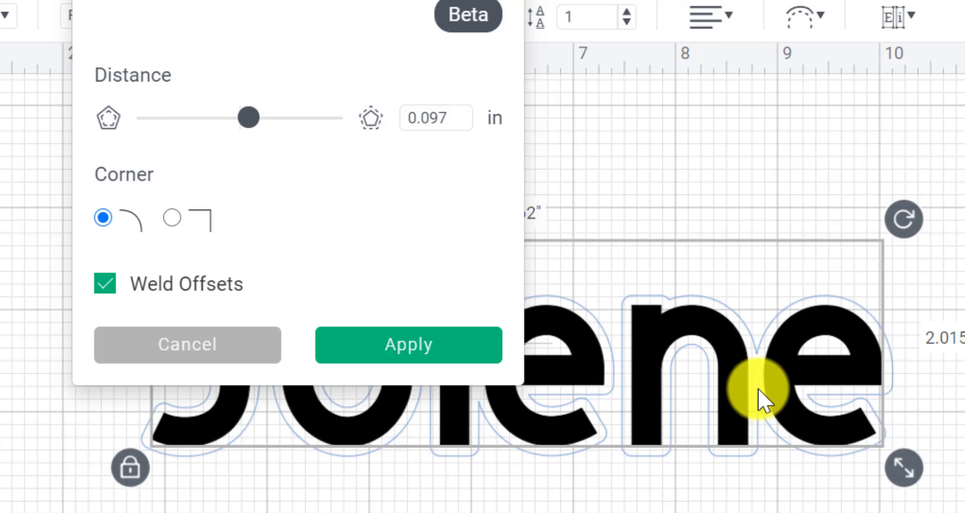
Turn off offset welding, then briefly preview mat preparation and return to the canvas
click(104, 286)
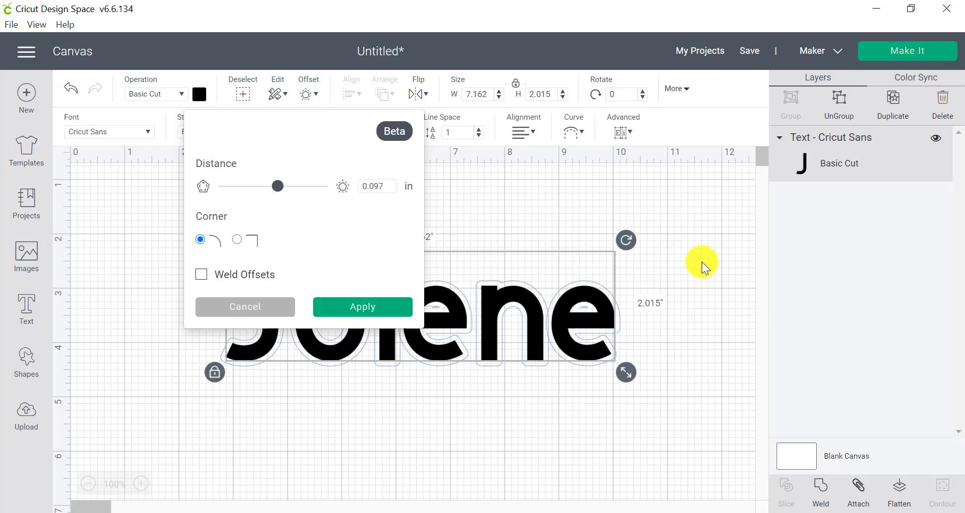
click(485, 194)
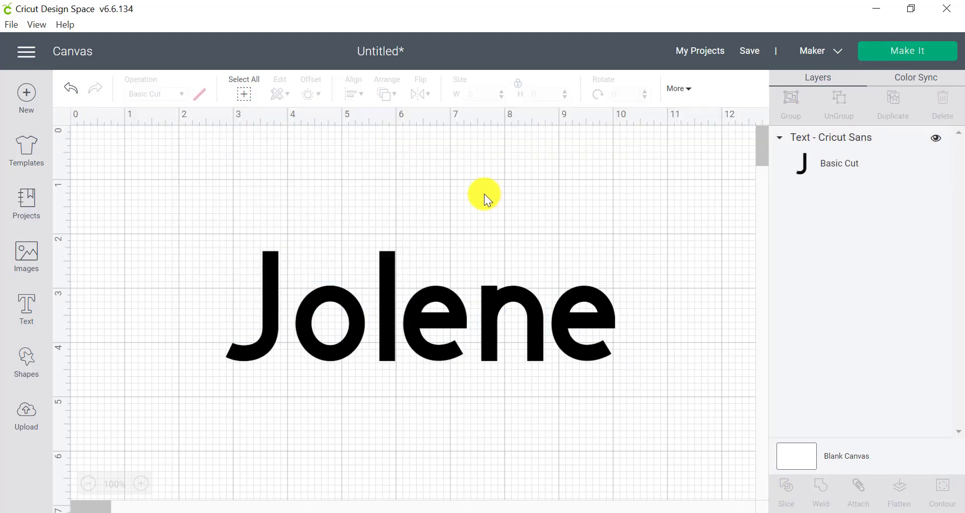
click(889, 51)
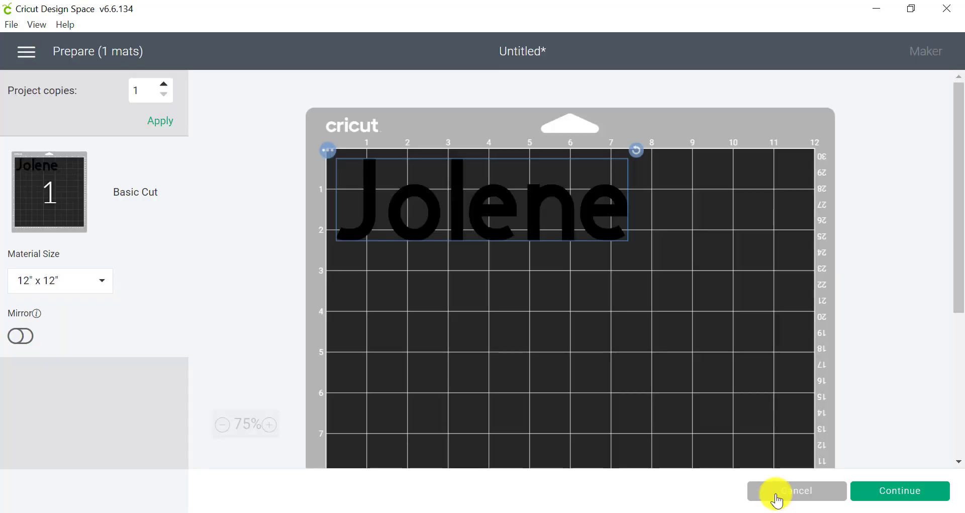
click(776, 491)
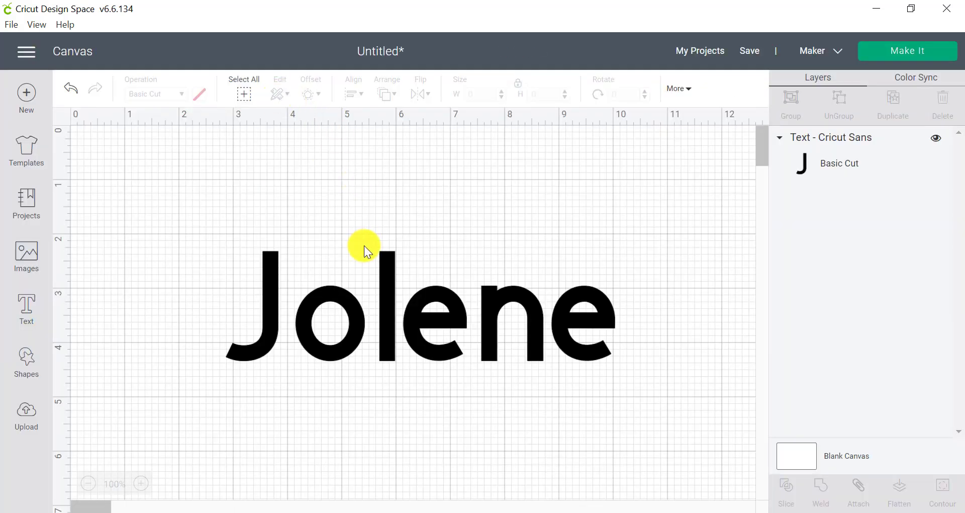
Apply an unwelded 0.25 in offset to each Jolene letter and send it to mat preparation
click(408, 292)
click(308, 93)
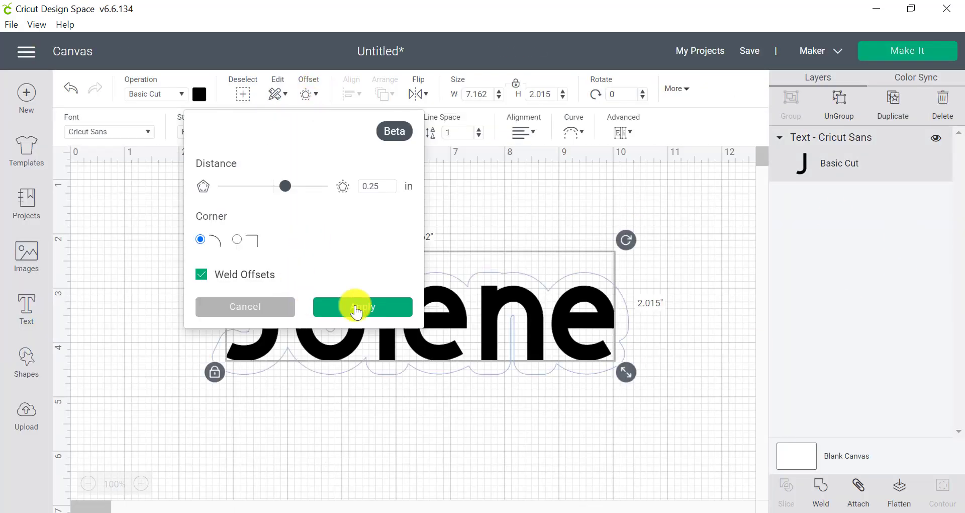
click(246, 274)
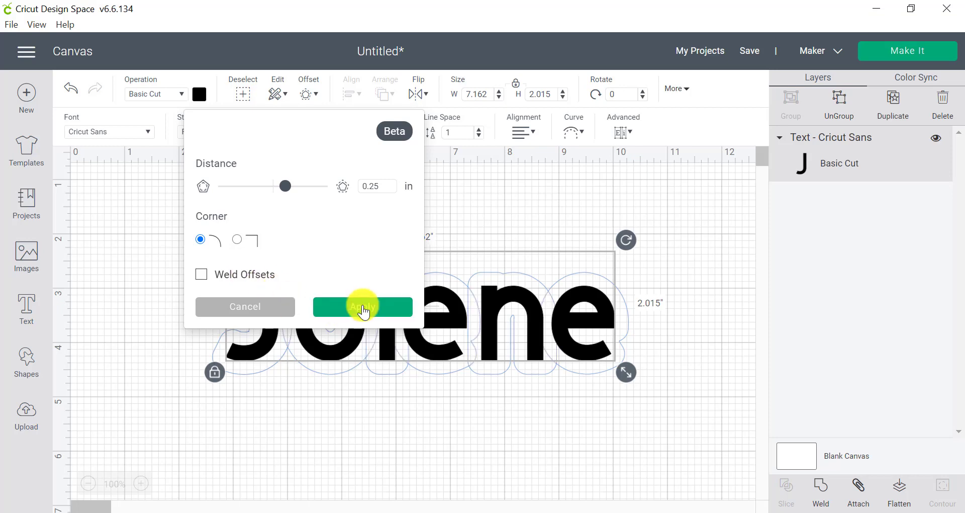
click(363, 307)
click(904, 51)
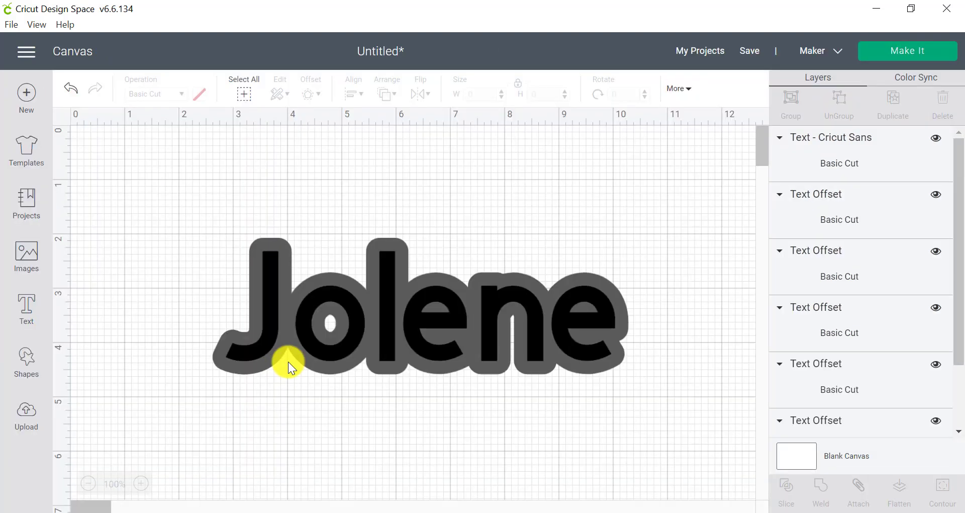
Undo the separate letter offsets, apply one thick welded offset, and preview it across 2 mats
drag(651, 382, 611, 366)
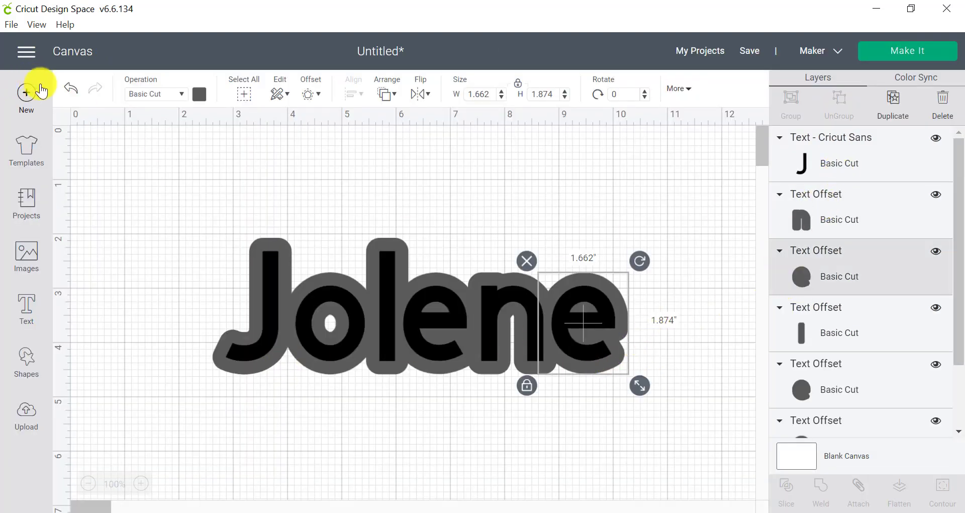
click(72, 89)
click(383, 318)
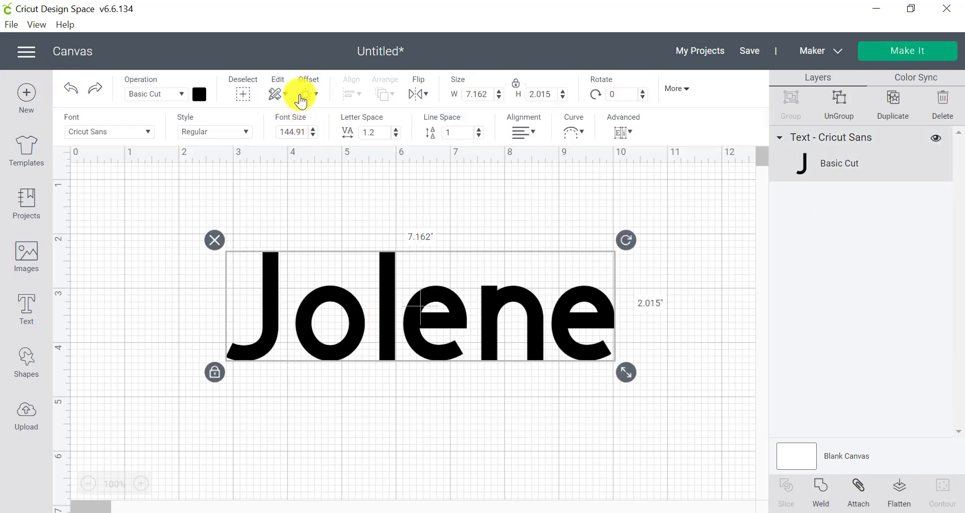
click(306, 94)
click(317, 306)
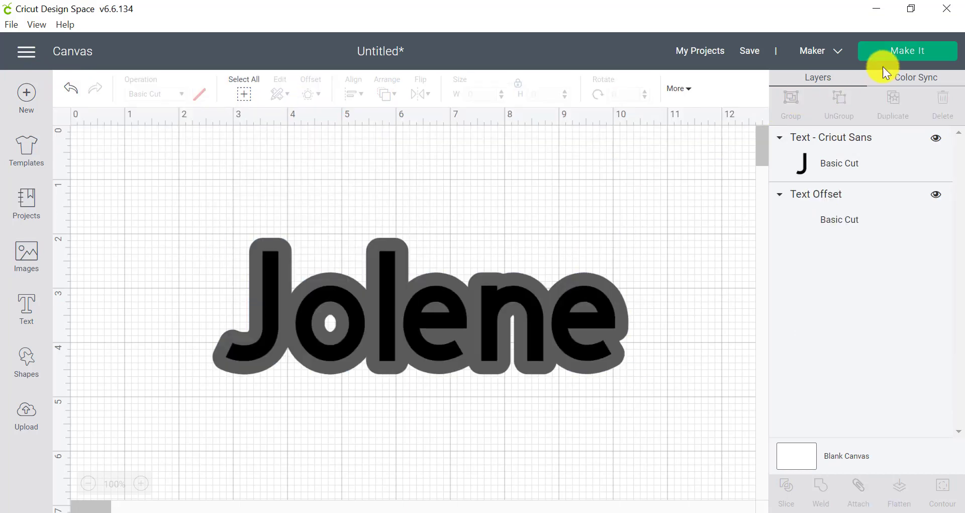
click(883, 52)
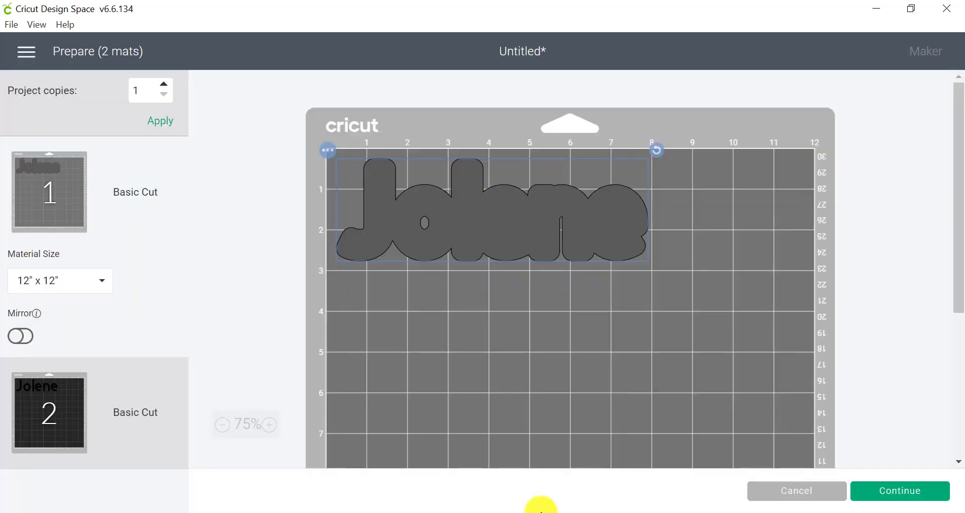
click(799, 491)
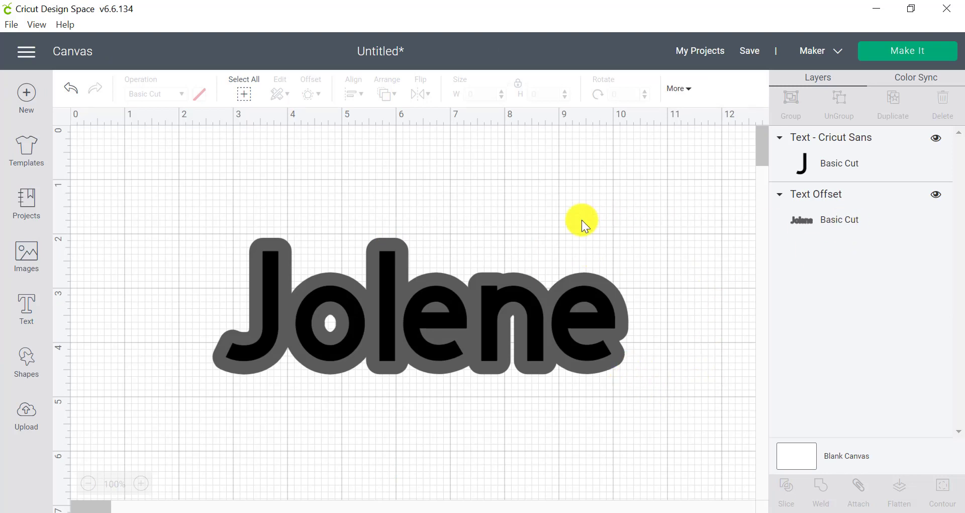
Replace the thick outline with a 0.097 in welded offset and enlarge the design to 8.744" by 2.626"
click(72, 90)
click(436, 322)
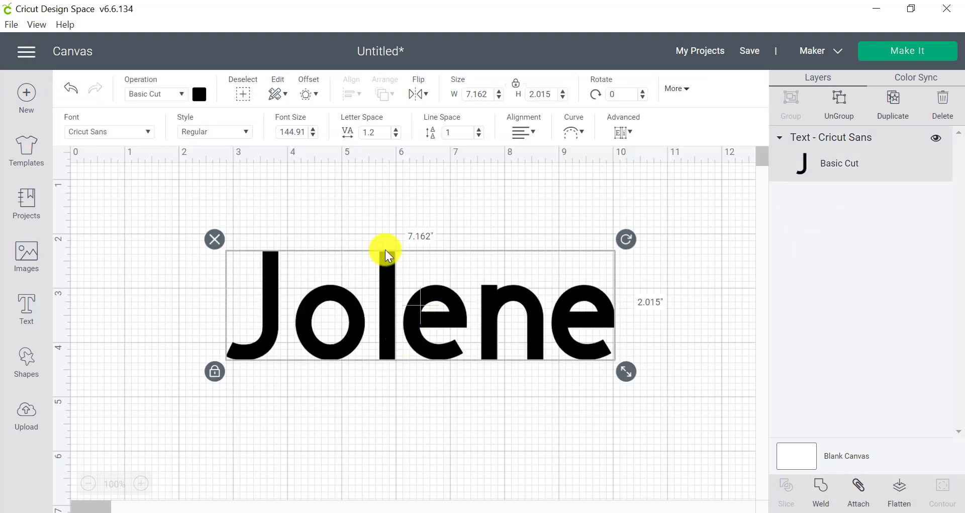
click(309, 94)
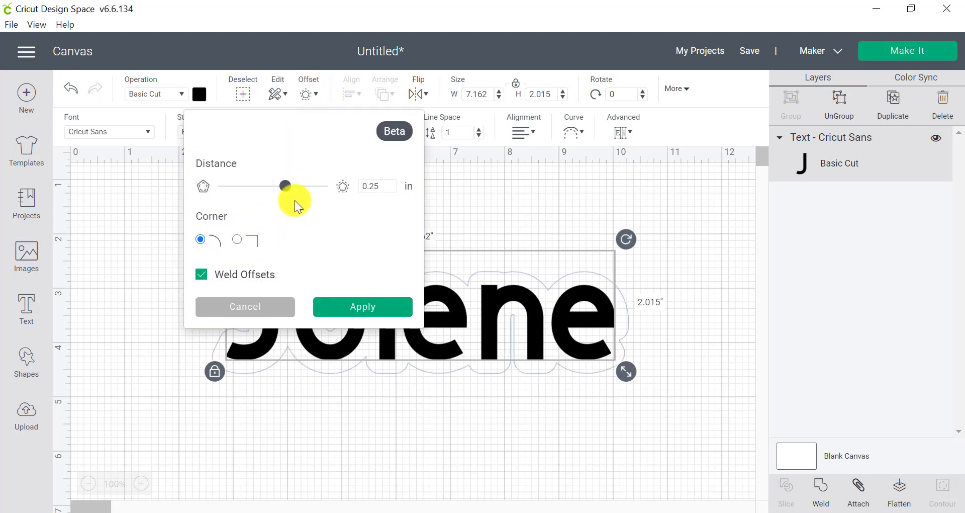
drag(284, 197, 279, 195)
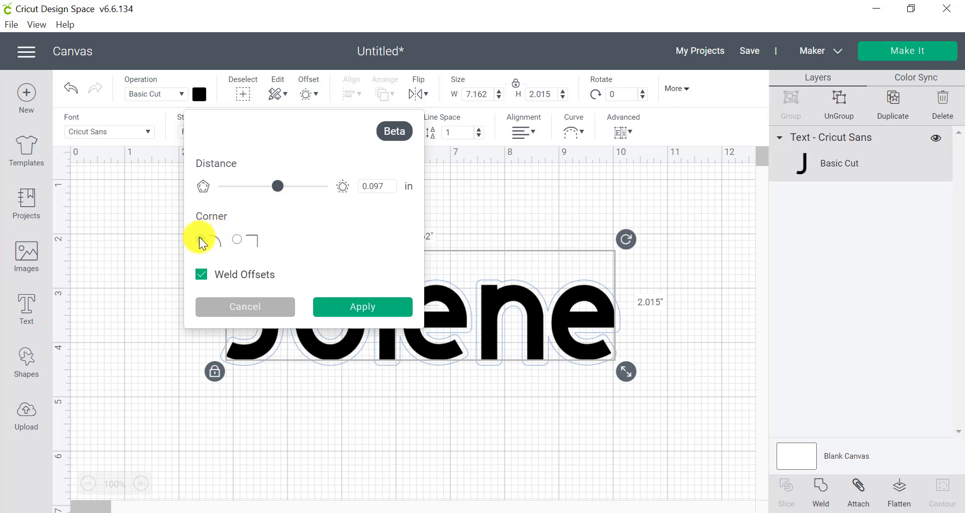
click(346, 311)
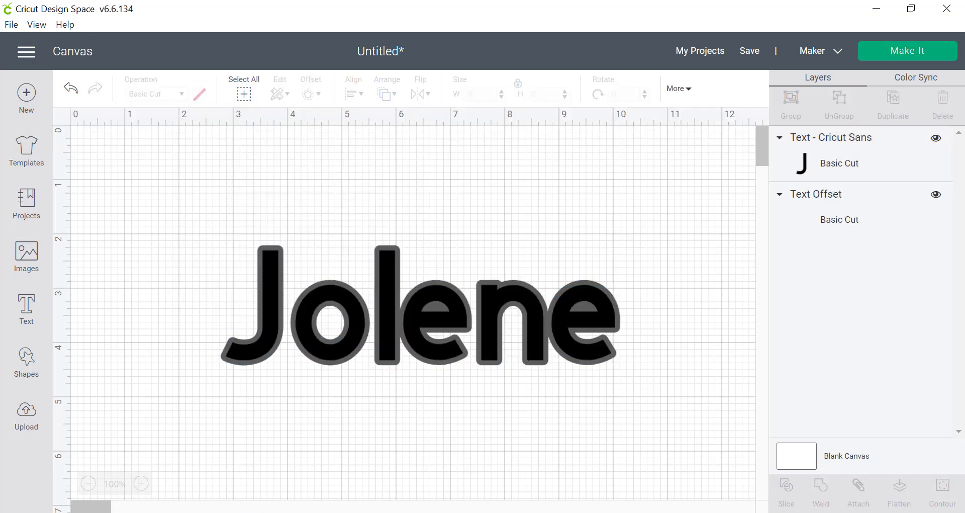
drag(657, 385, 161, 190)
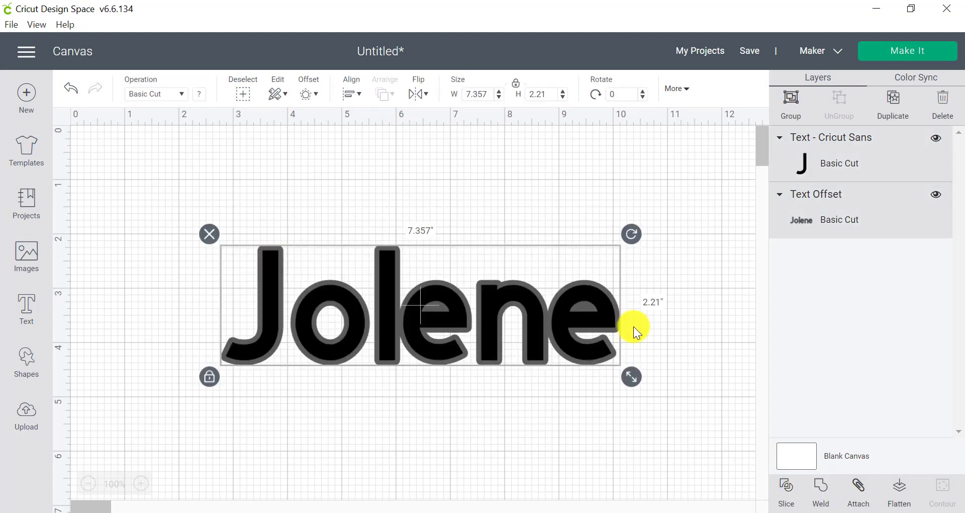
drag(632, 377, 628, 267)
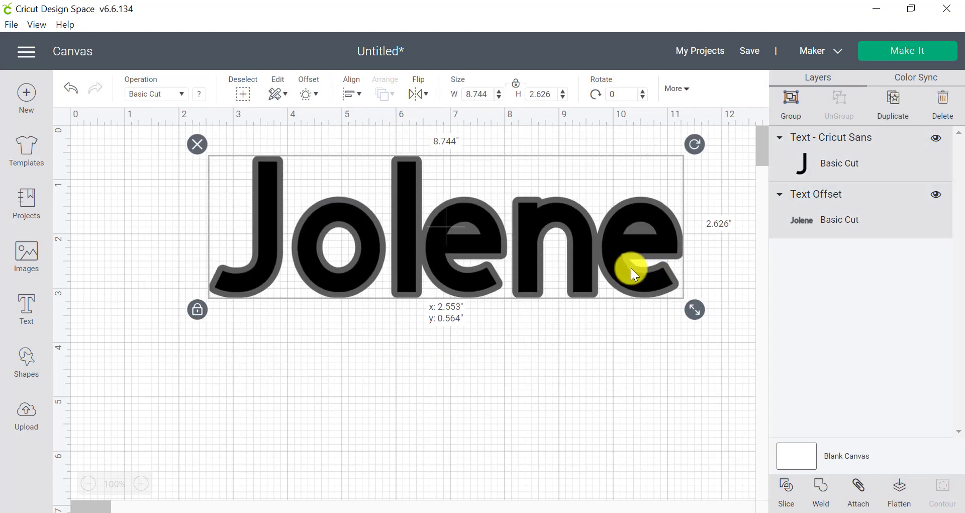
Select the Text Offset layer and recolour it light pink
click(536, 416)
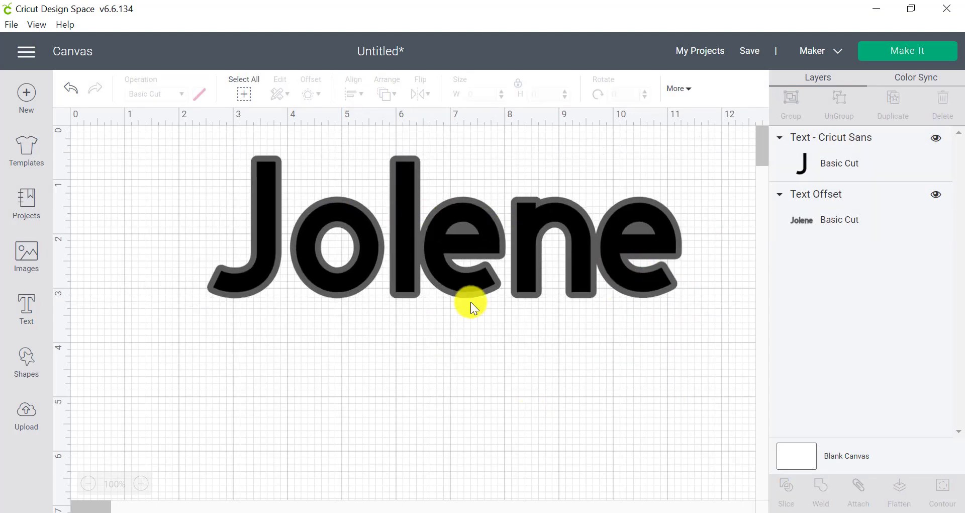
click(854, 219)
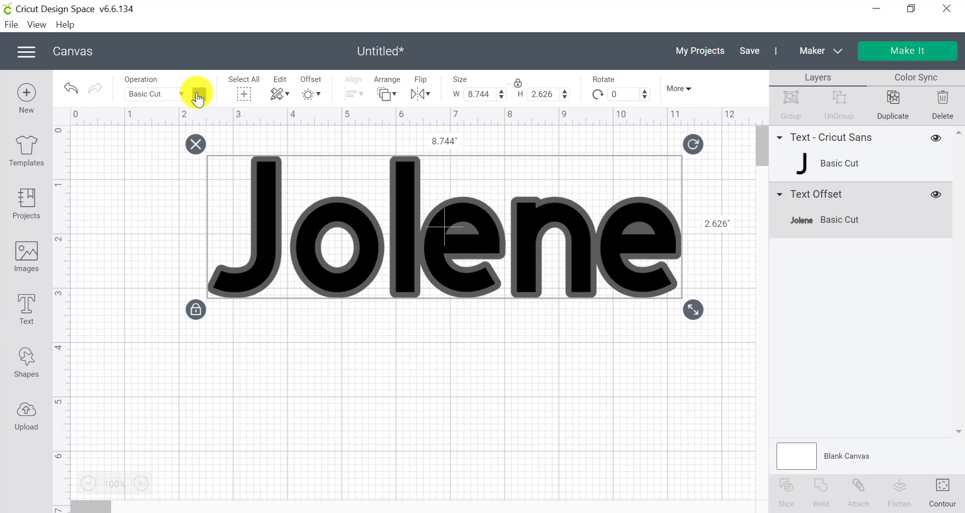
click(200, 94)
click(214, 186)
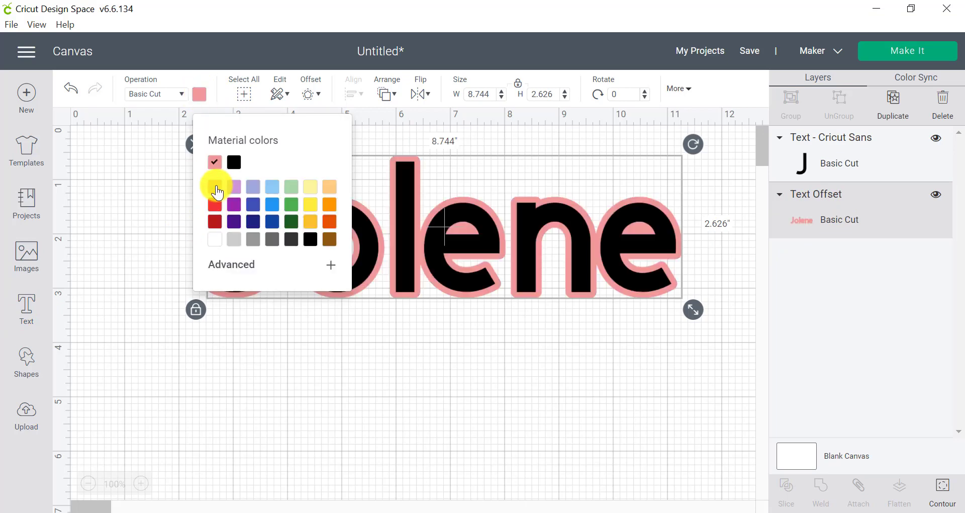
click(404, 393)
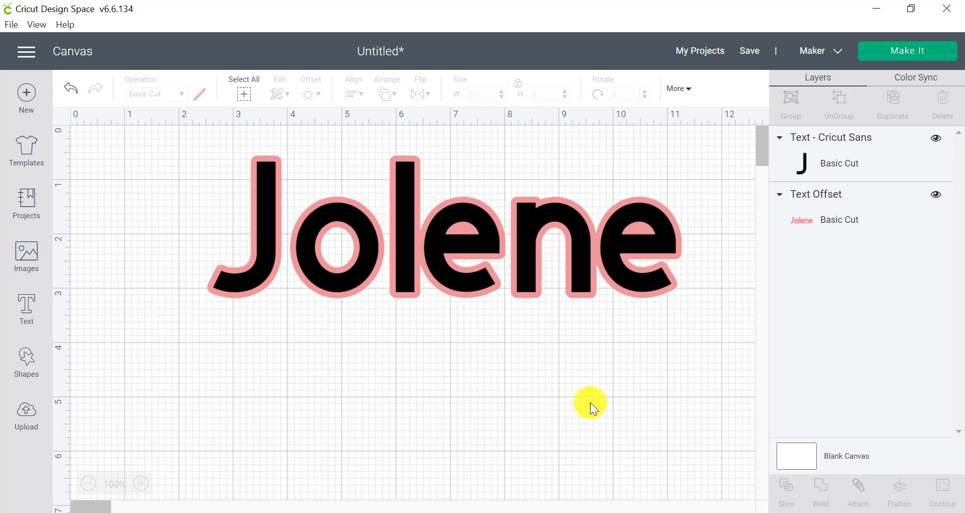
Test shifting the black text left, undo it, then select Jolene with its pink outline
drag(639, 275, 629, 273)
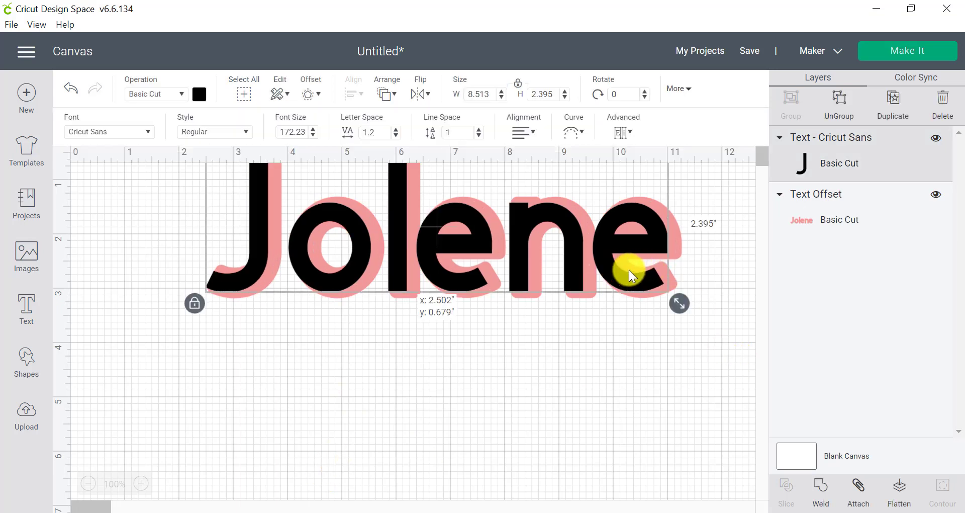
click(663, 311)
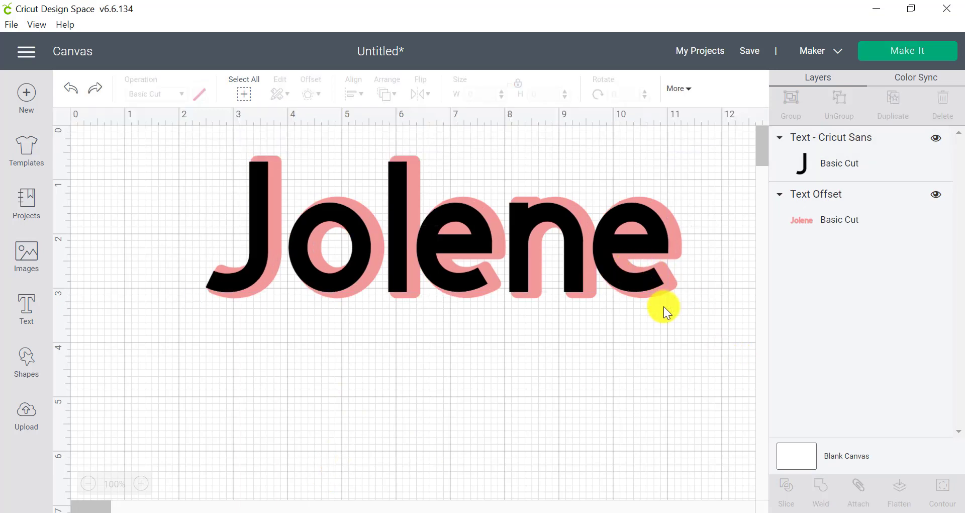
key(ctrl+z)
drag(692, 307, 160, 140)
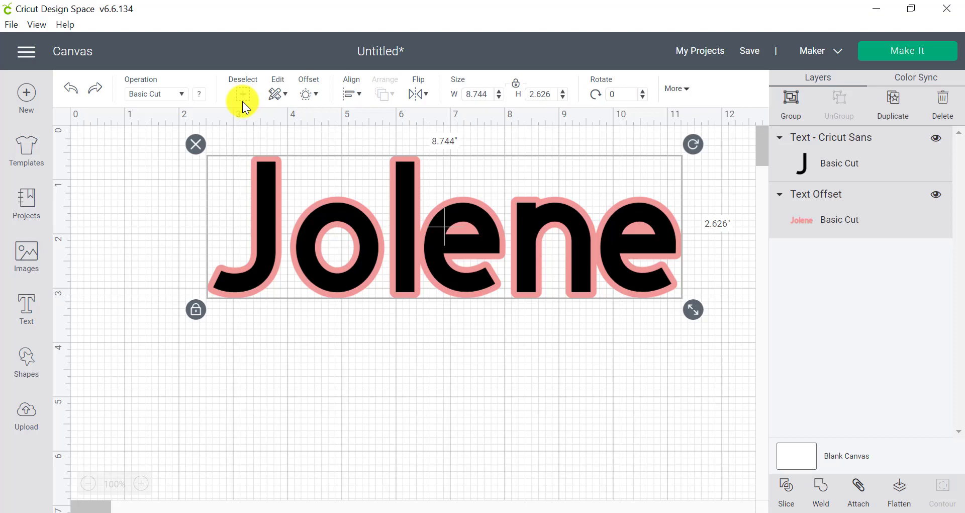
Add a black 0.097 in second offset around the pink outline and reposition the 8.938" by 2.821" design
click(309, 94)
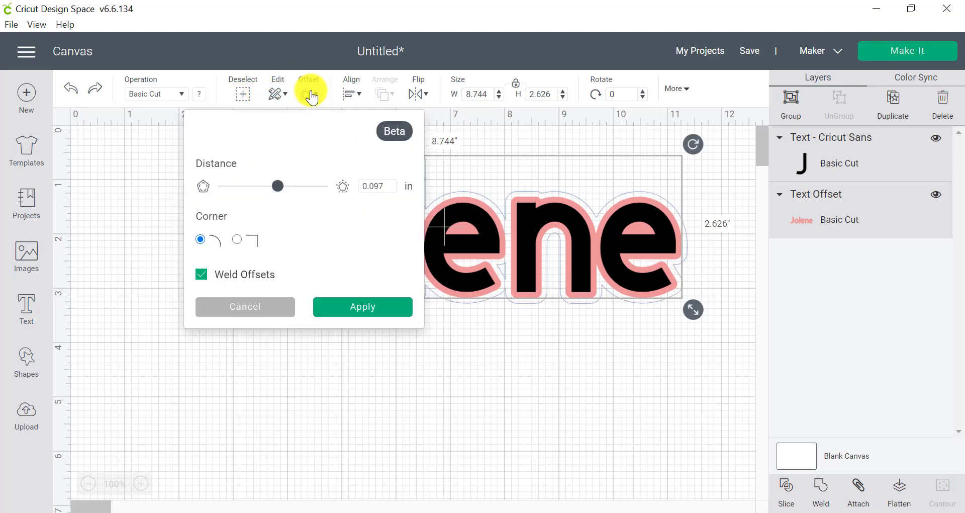
click(338, 306)
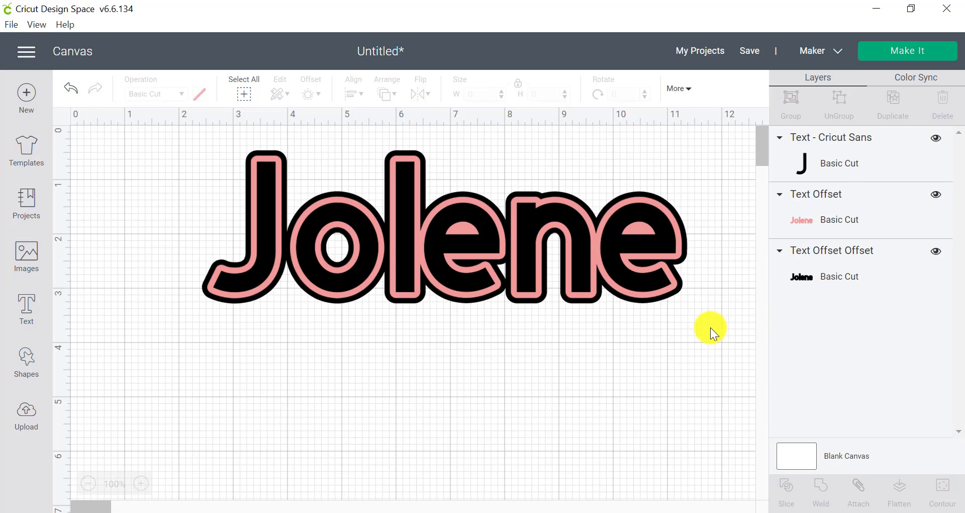
drag(710, 323, 194, 129)
drag(525, 216, 445, 263)
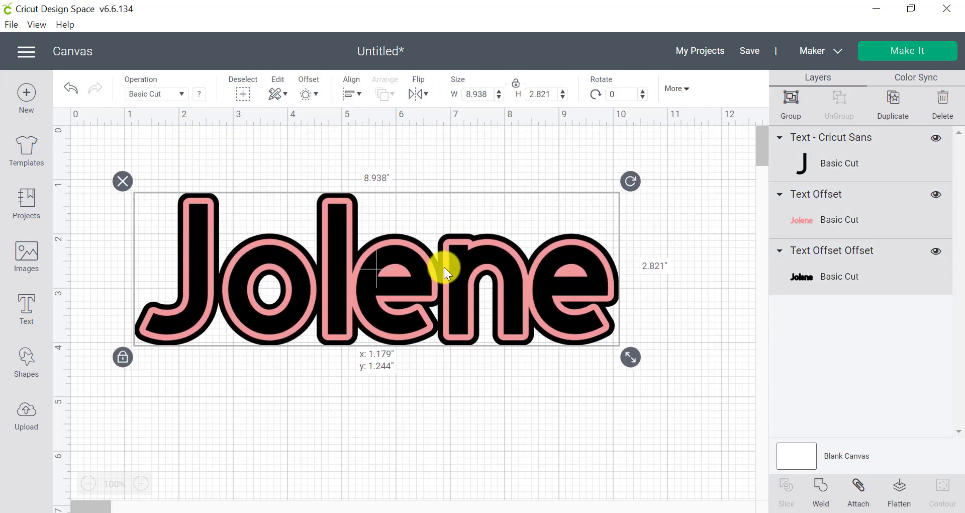
drag(579, 345, 556, 362)
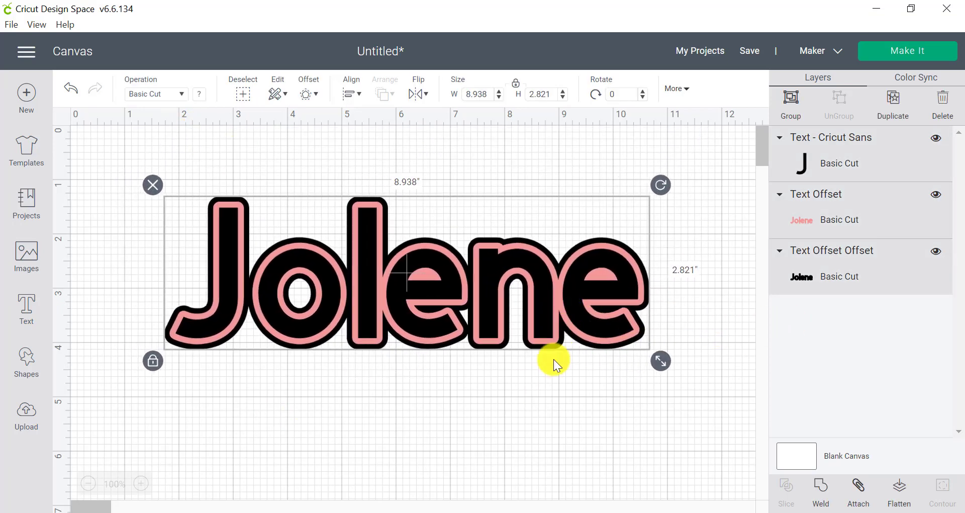
click(550, 367)
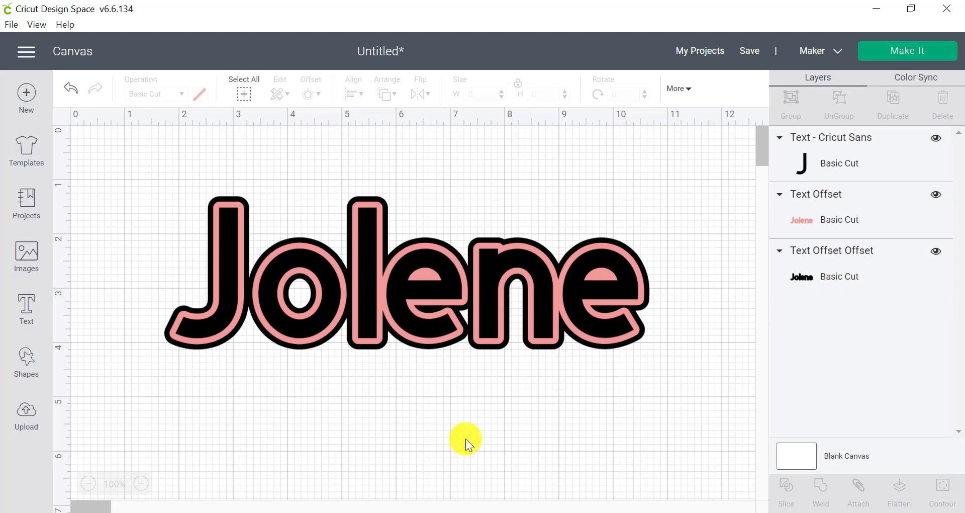
click(871, 265)
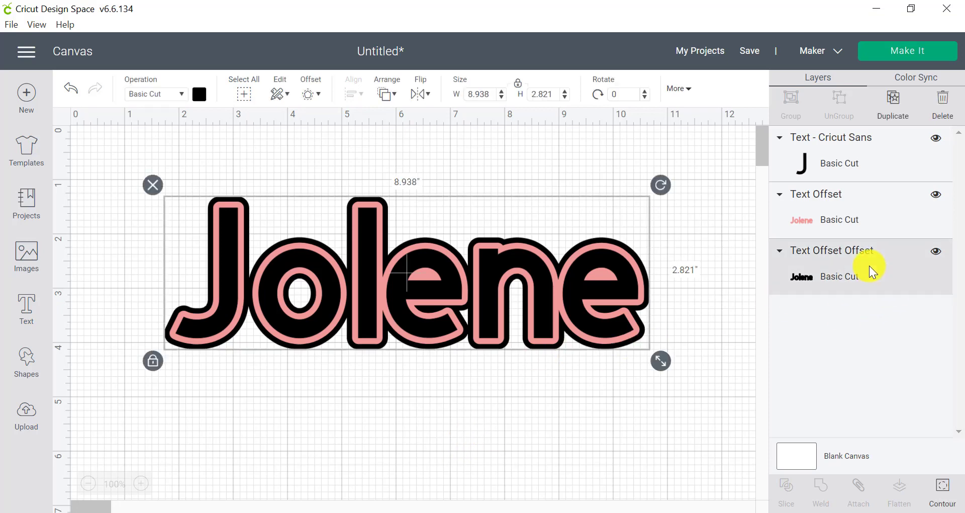
Shift the black outer offset down and right behind the pink outline to form a drop shadow
click(425, 216)
click(817, 273)
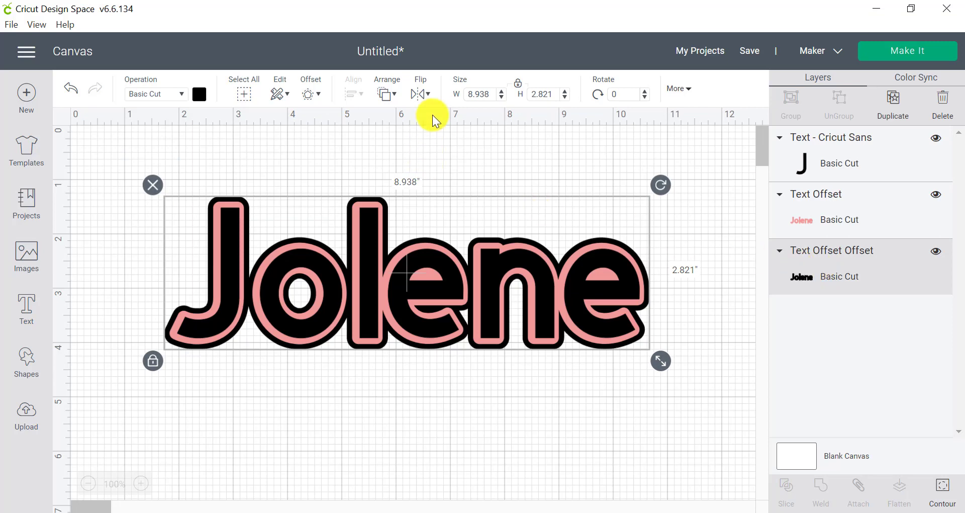
click(460, 211)
drag(462, 213, 449, 325)
drag(468, 260, 502, 376)
drag(573, 247, 573, 359)
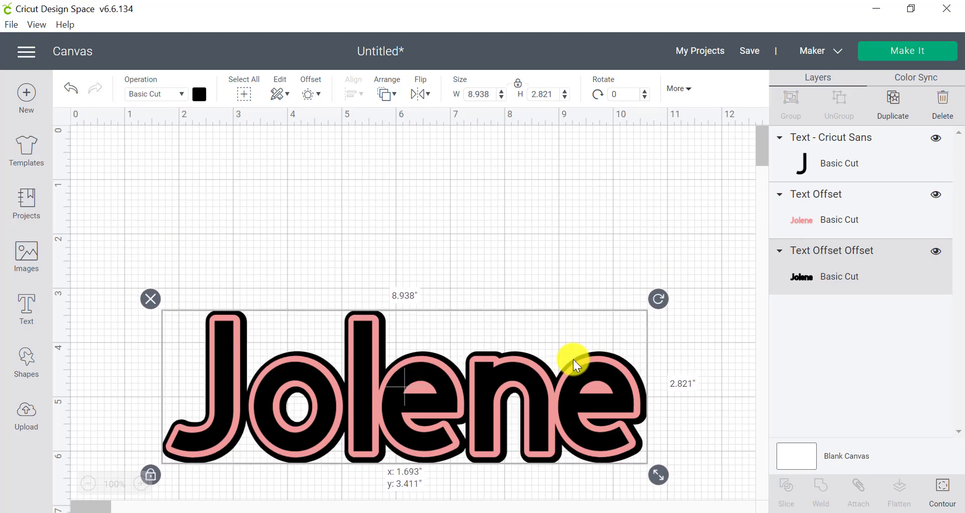
drag(573, 359, 578, 366)
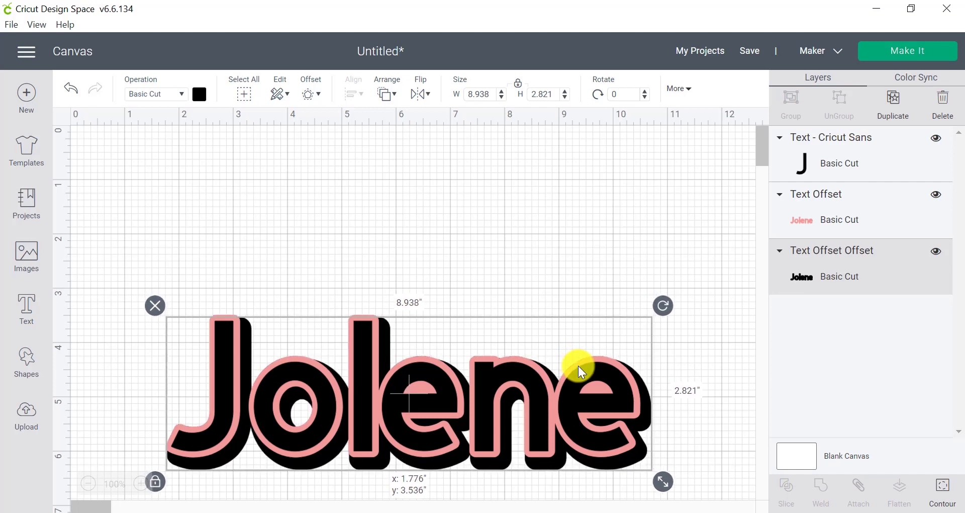
Move the whole three-layer Jolene design up the canvas
drag(734, 466, 63, 304)
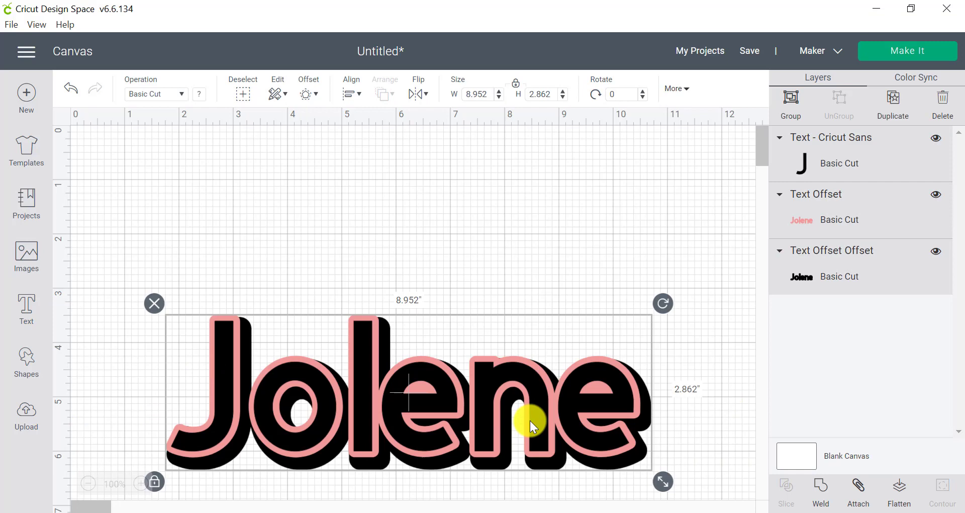
drag(529, 420, 613, 263)
click(611, 357)
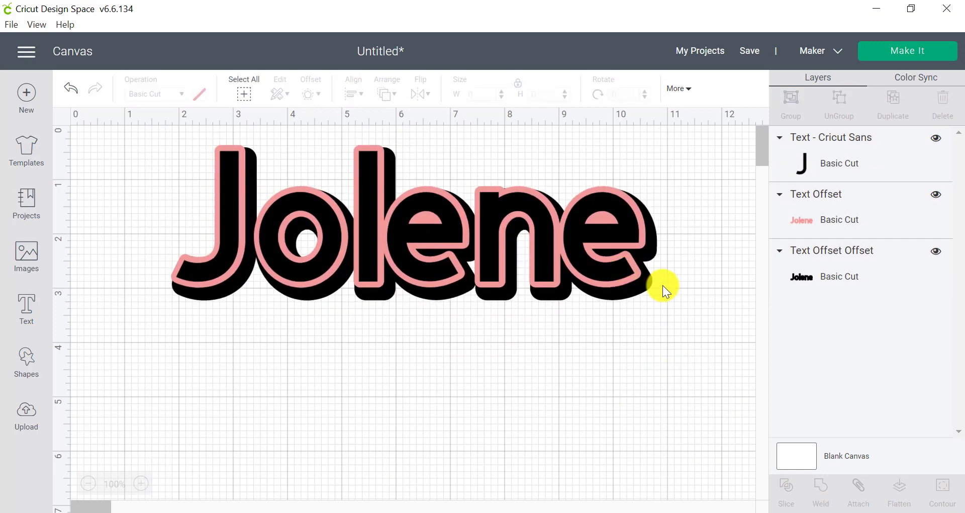
Undo the enlargement of the Jolene design
click(646, 289)
click(651, 304)
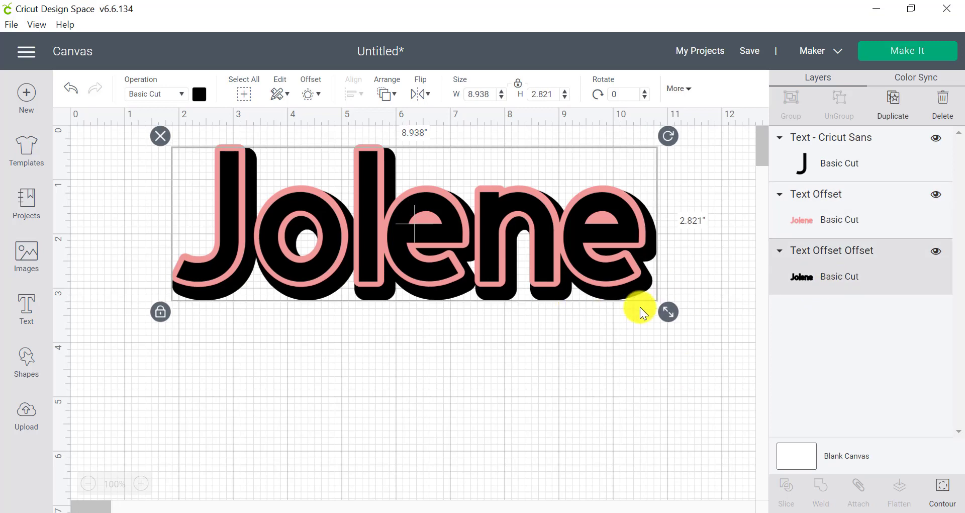
key(ctrl+z)
click(346, 387)
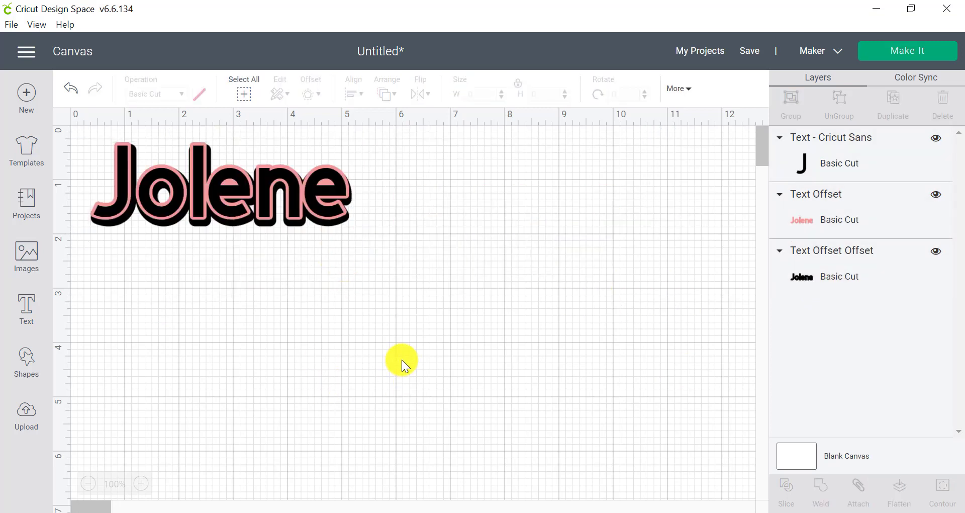
Group the Jolene text, pink outline and black shadow, then place an ungrouped duplicate to the right
click(848, 158)
shift+click(812, 216)
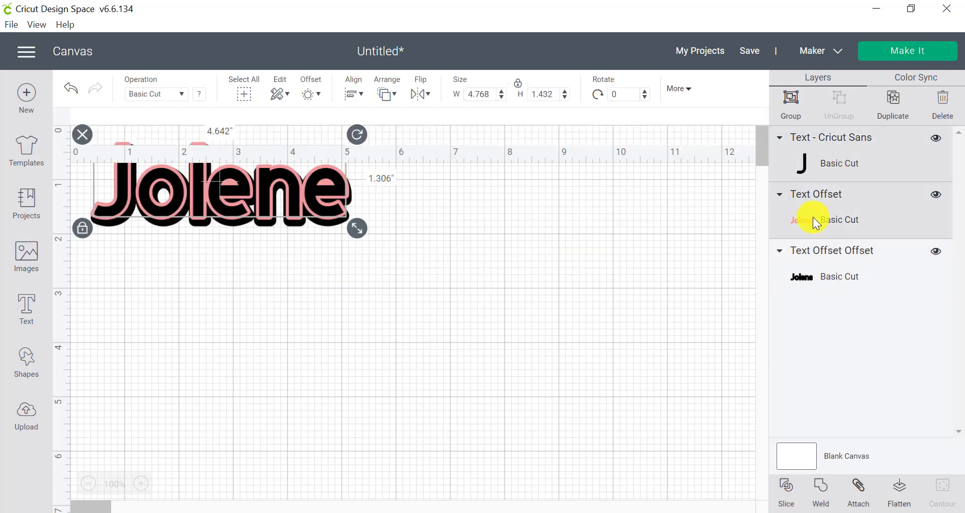
shift+click(804, 261)
click(791, 103)
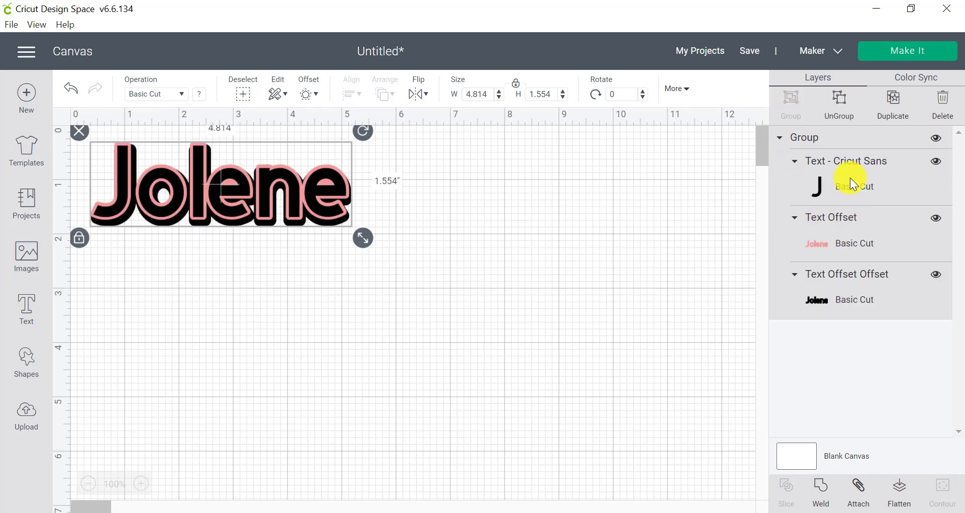
click(893, 98)
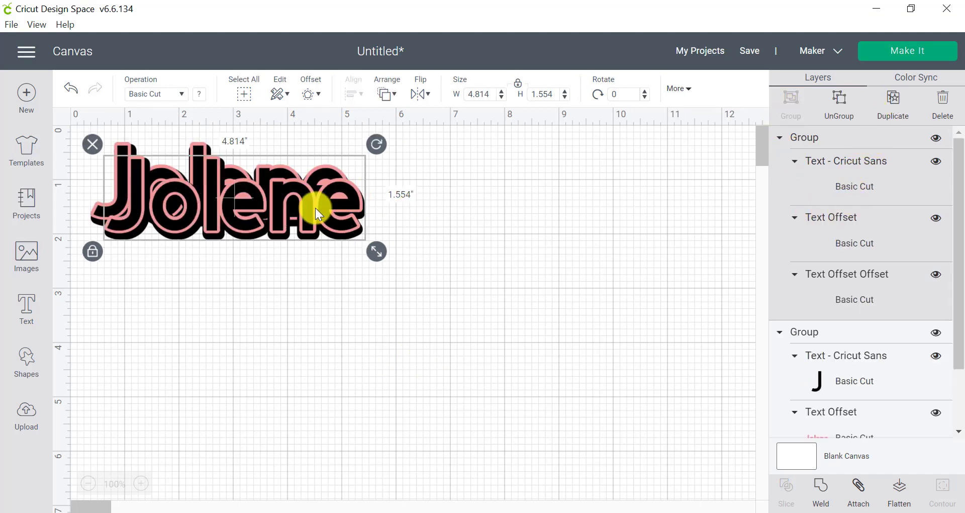
drag(315, 207, 601, 199)
key(ctrl+shift+g)
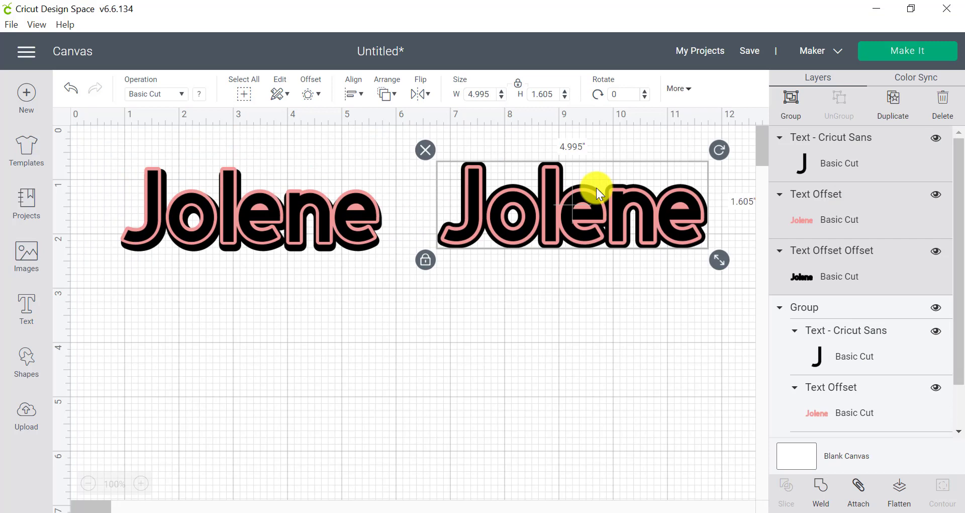
click(679, 296)
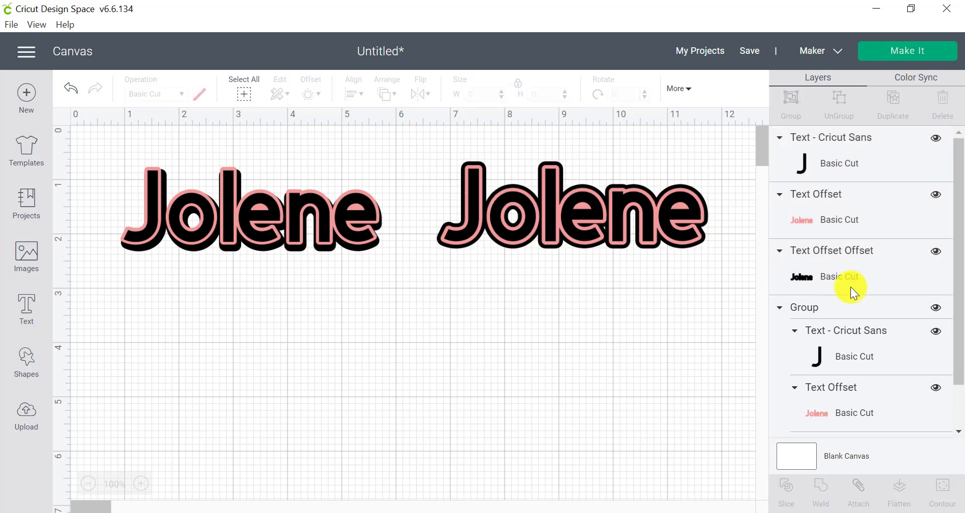
Make two copies of the Jolene lettering with only its pink outline and arrange them below
click(859, 218)
shift+click(852, 164)
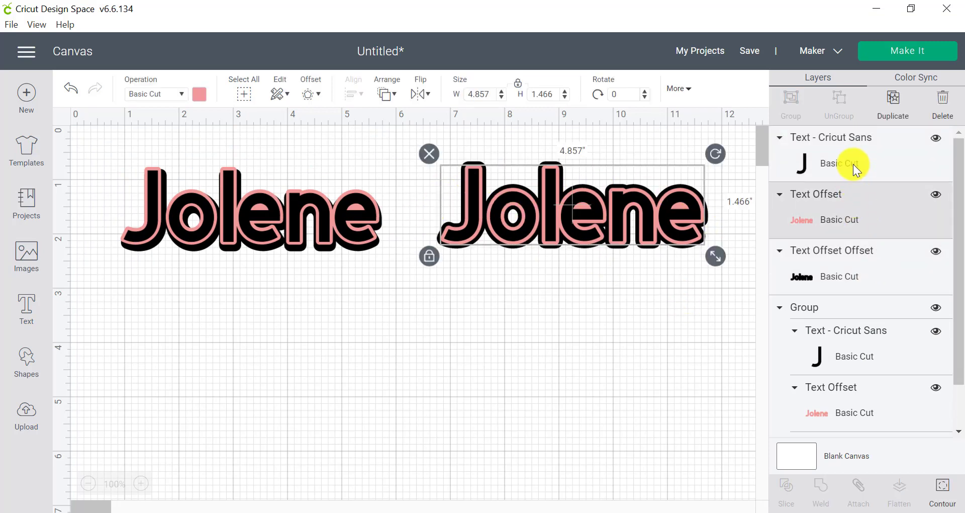
click(905, 99)
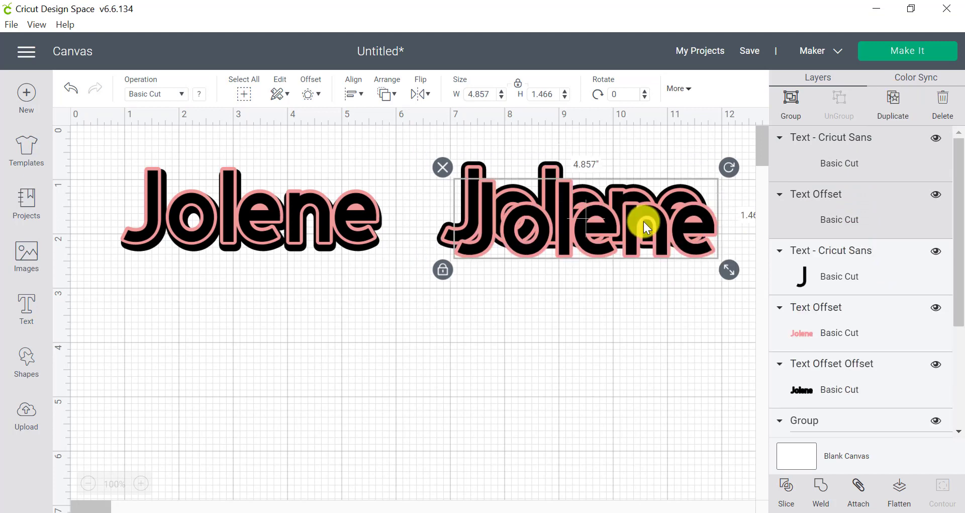
drag(643, 222, 294, 318)
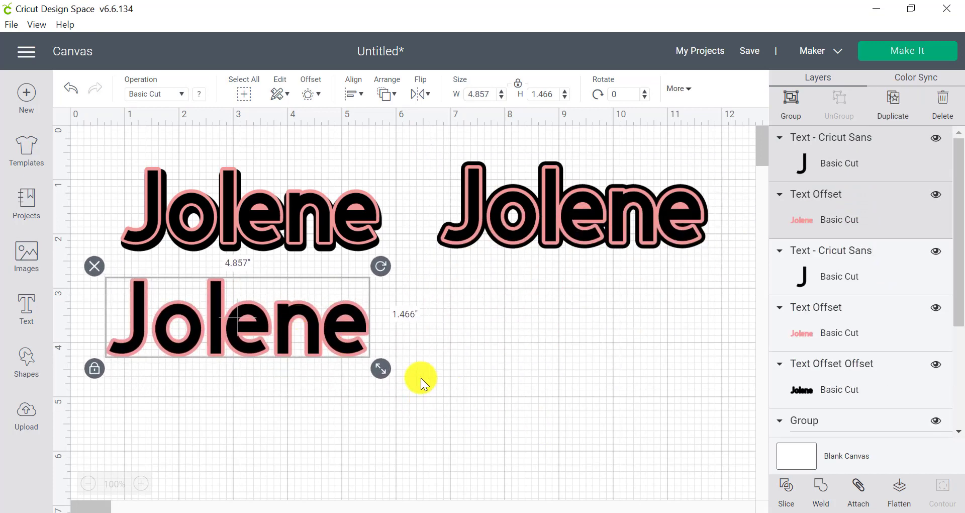
key(ctrl+d)
drag(342, 345, 358, 425)
click(264, 325)
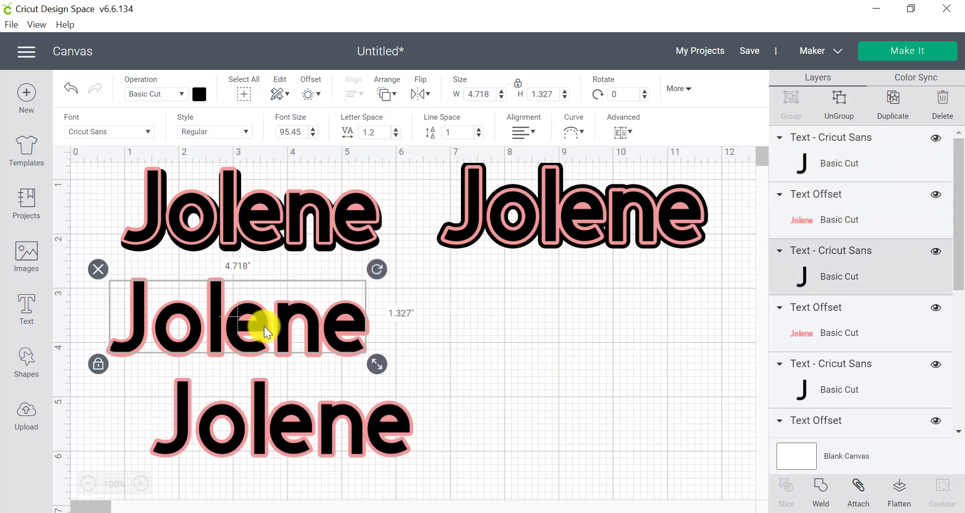
drag(437, 359, 73, 277)
drag(155, 314, 502, 312)
click(430, 474)
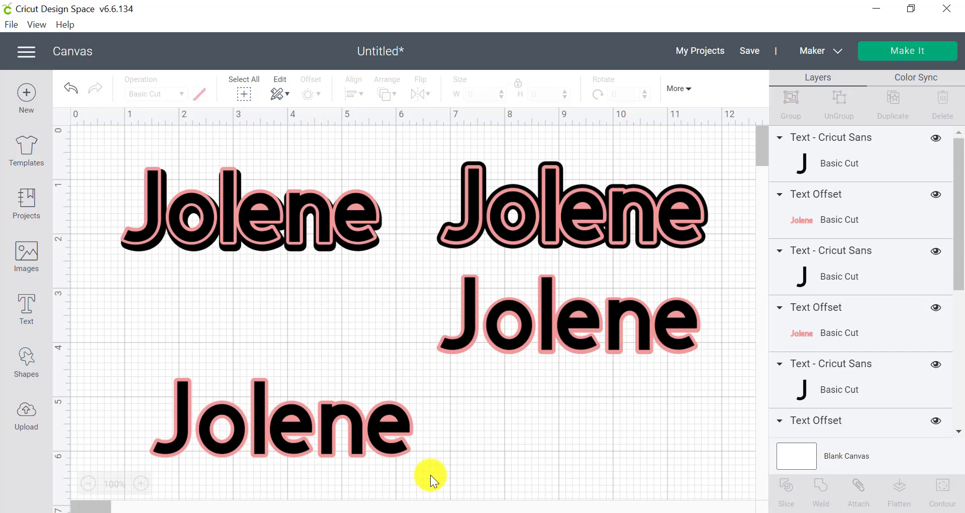
Move the bottom Jolene under the first and shift its pink outline down-right as a drop shadow
drag(272, 431, 261, 343)
click(657, 286)
click(879, 229)
click(279, 412)
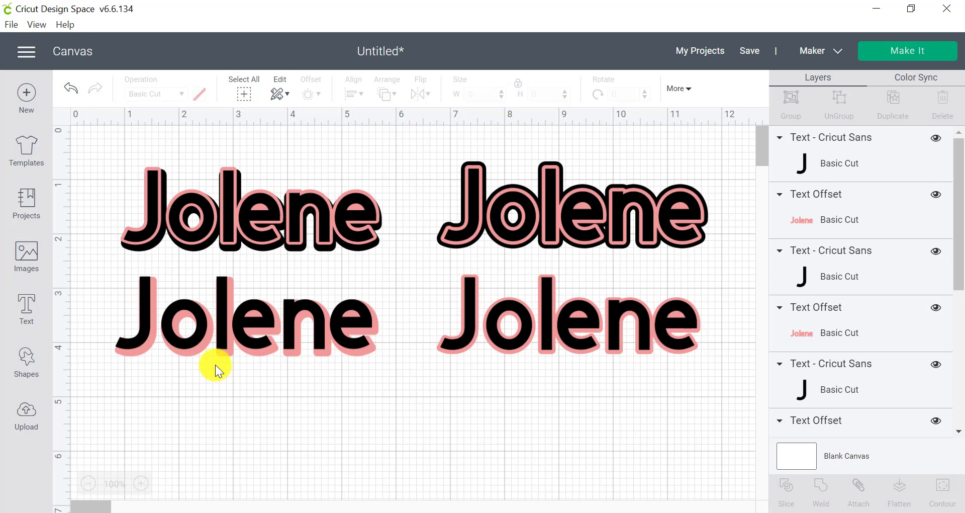
Select all four Jolene variations, spanning 10.926 by 3.591 inches
drag(722, 377, 101, 134)
click(383, 413)
click(879, 173)
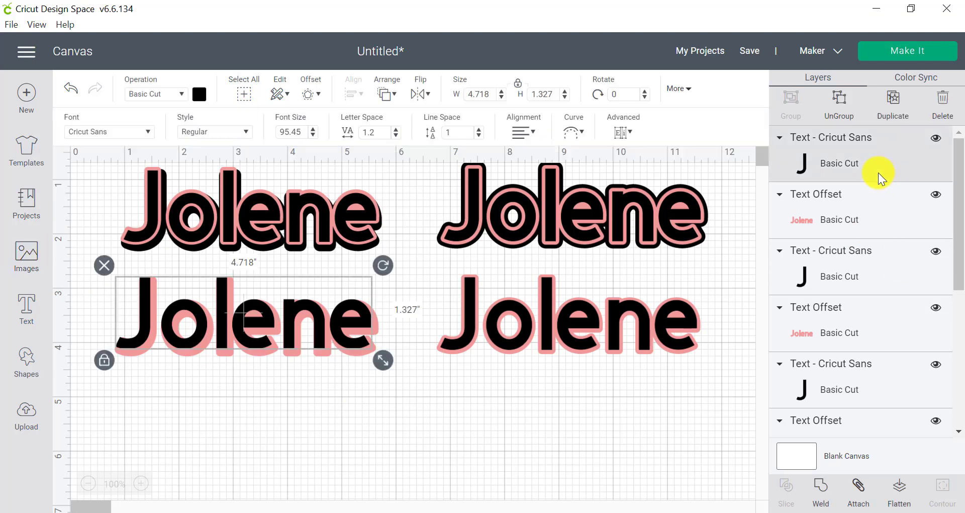
key(ctrl+a)
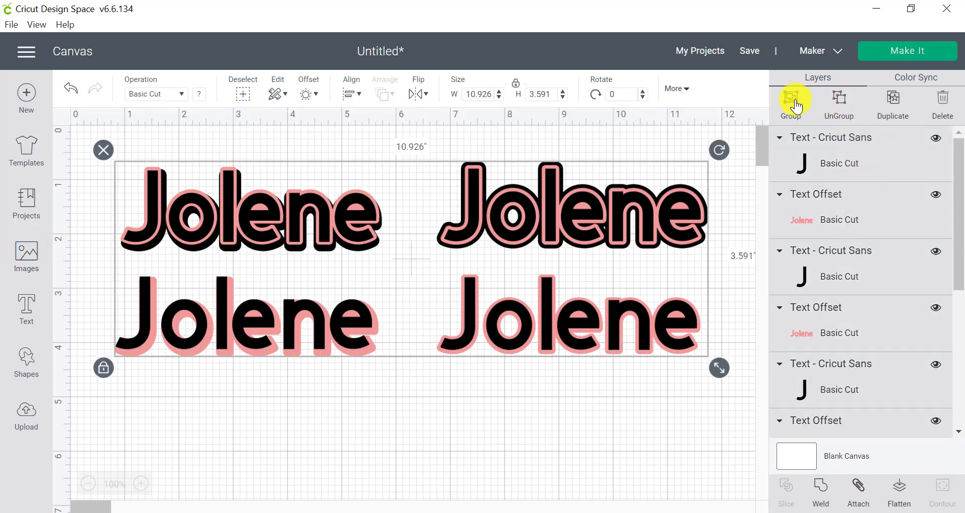
Group and hide the Jolene designs, then search the image library for 'quote'
key(ctrl+g)
click(936, 138)
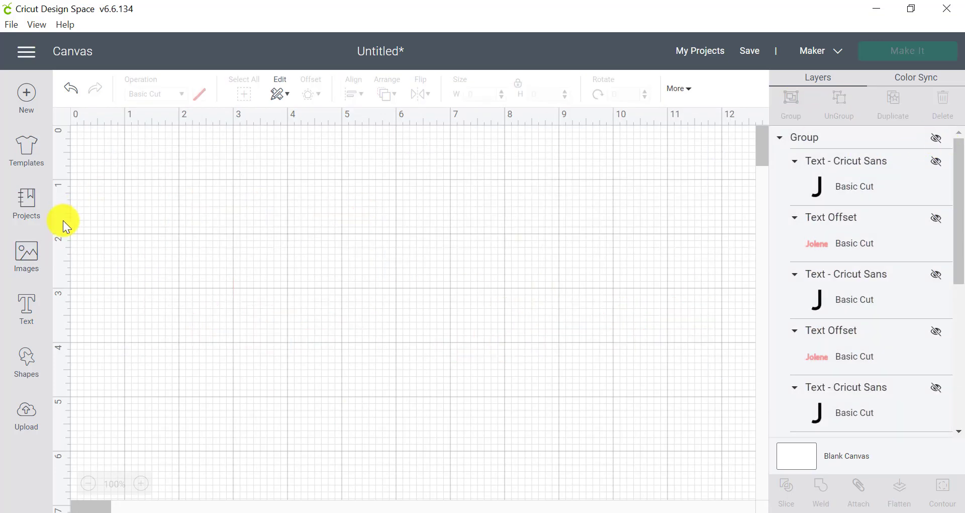
click(22, 263)
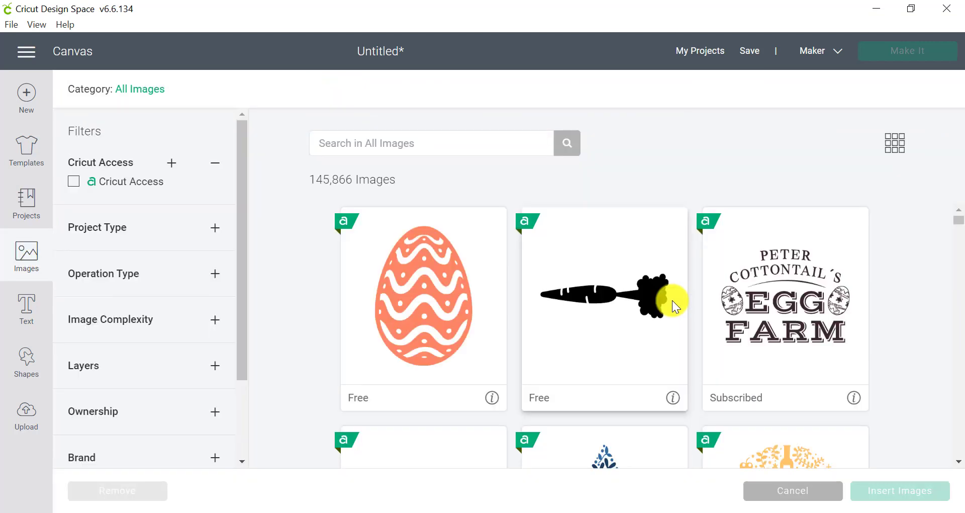
scroll(660, 299, down, 9)
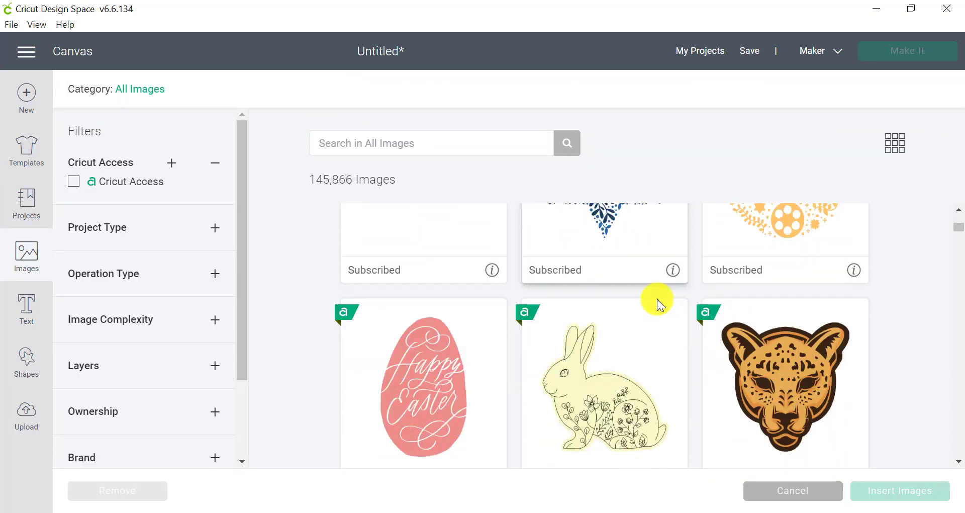
scroll(647, 298, down, 12)
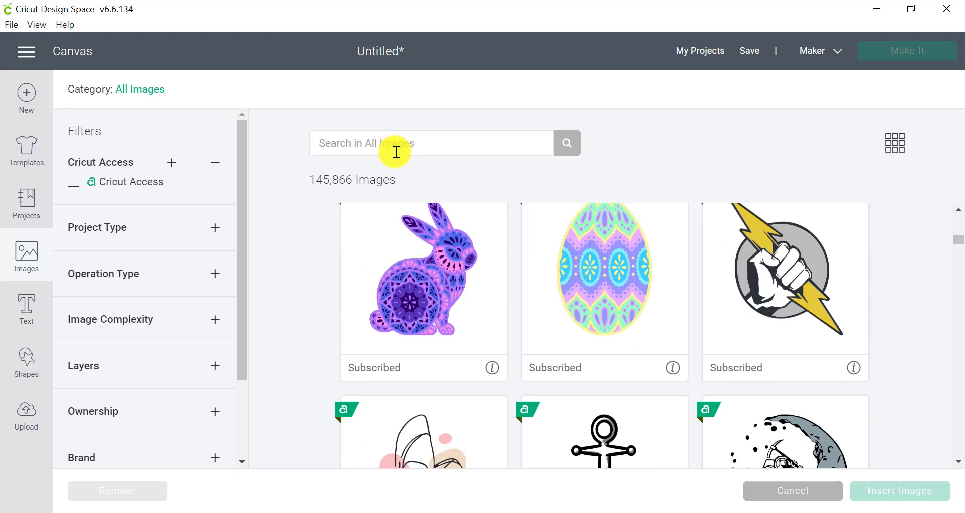
click(396, 150)
text(qu)
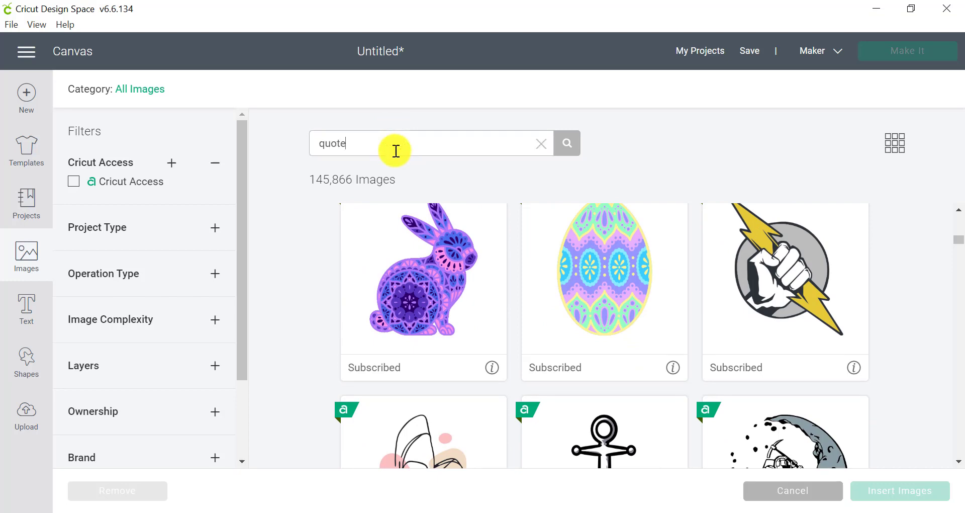
text(ote)
key(Return)
Insert the Mother Forever My Friend quote and enlarge it to 5.024 by 4.623 inches
scroll(378, 317, down, 1)
click(776, 285)
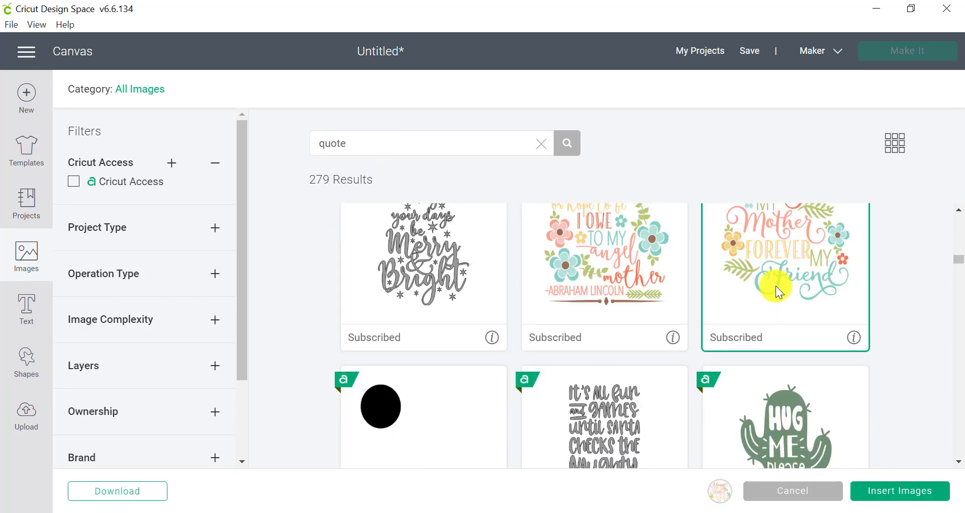
click(902, 497)
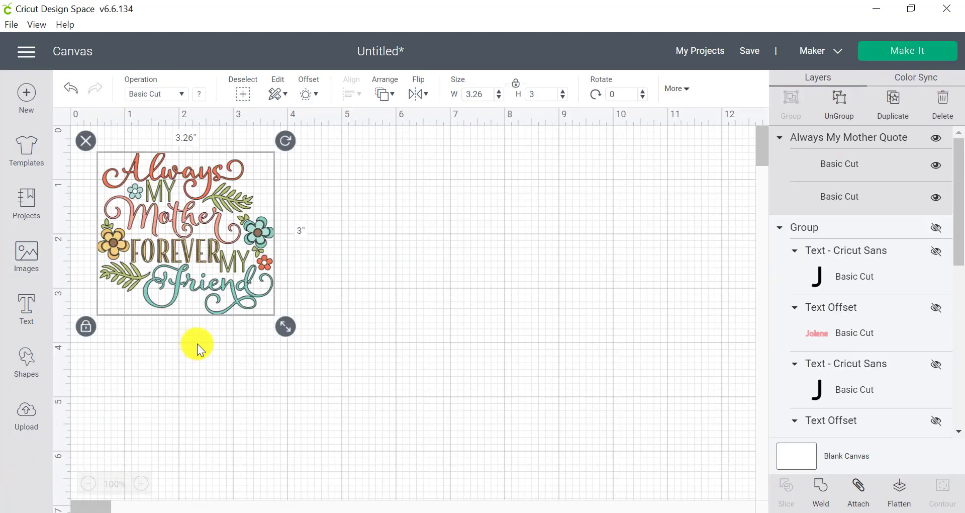
drag(194, 241, 312, 275)
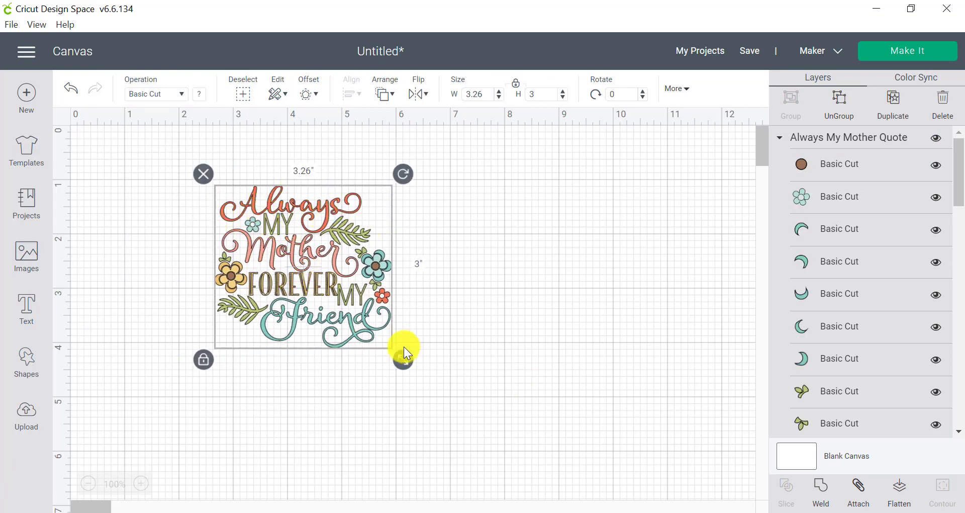
drag(411, 359, 502, 402)
drag(448, 327, 419, 278)
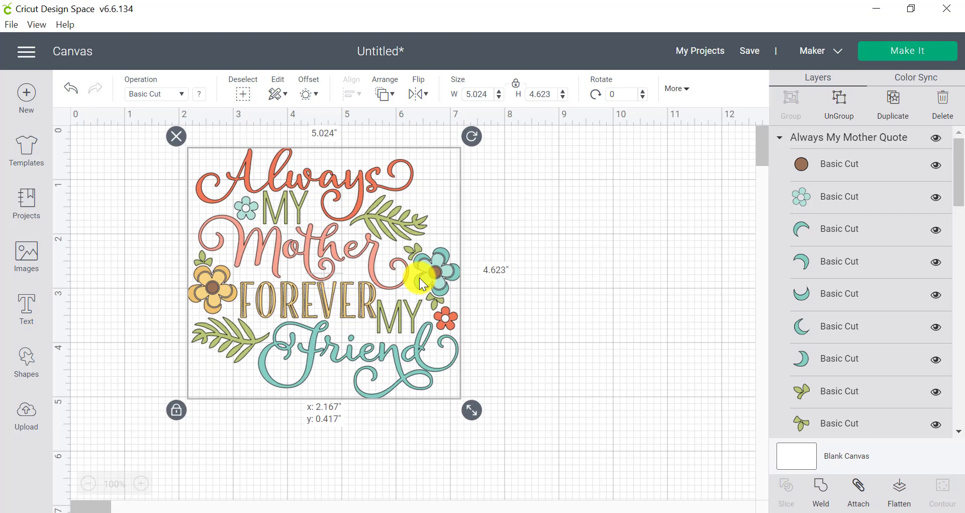
Apply a 0.25 in rounded, welded offset behind the whole quote design
click(308, 95)
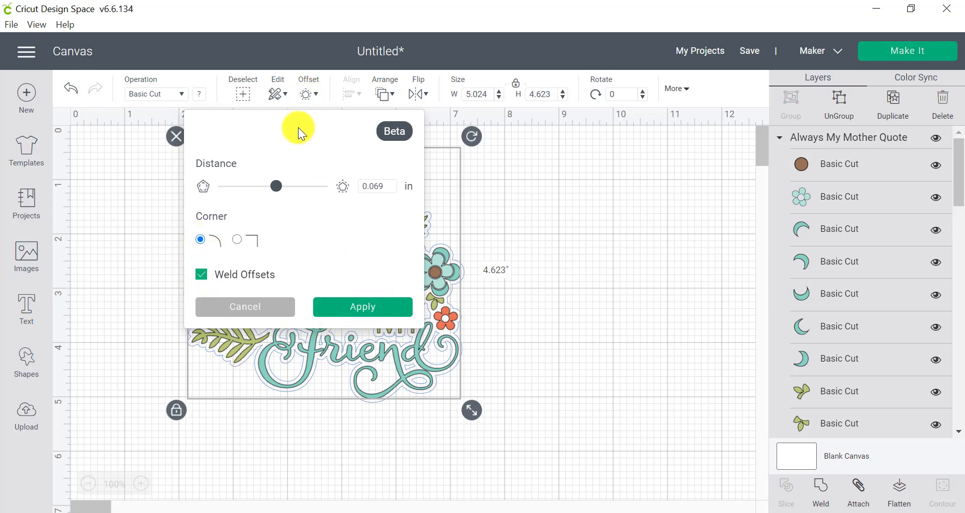
drag(440, 290, 692, 324)
key(Escape)
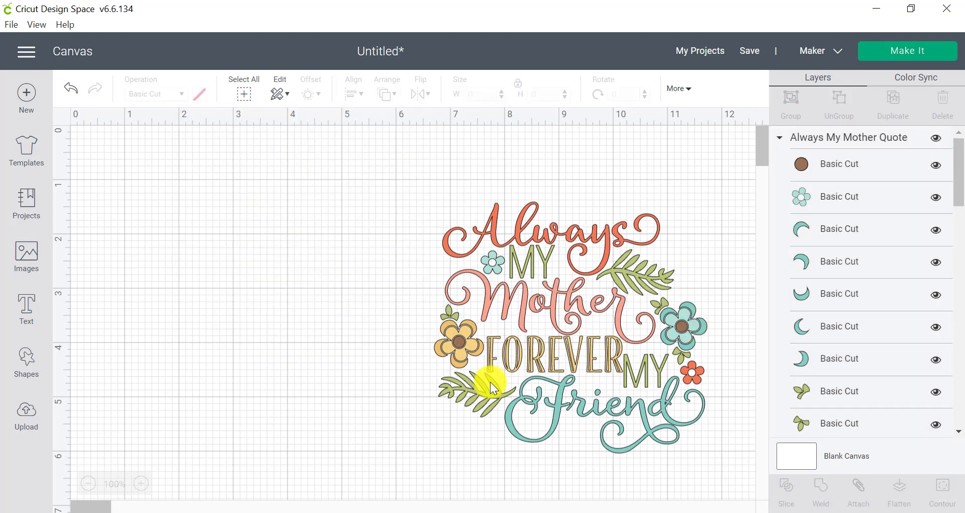
click(572, 376)
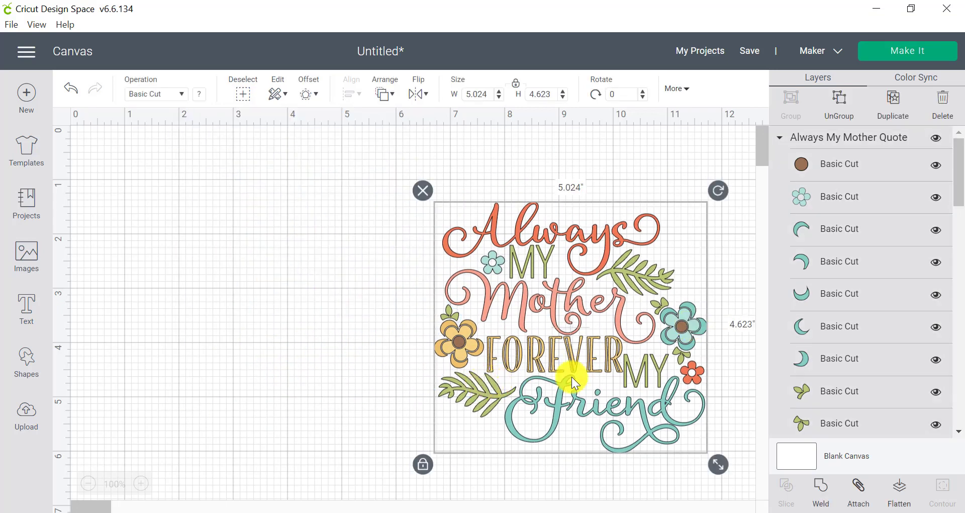
click(307, 95)
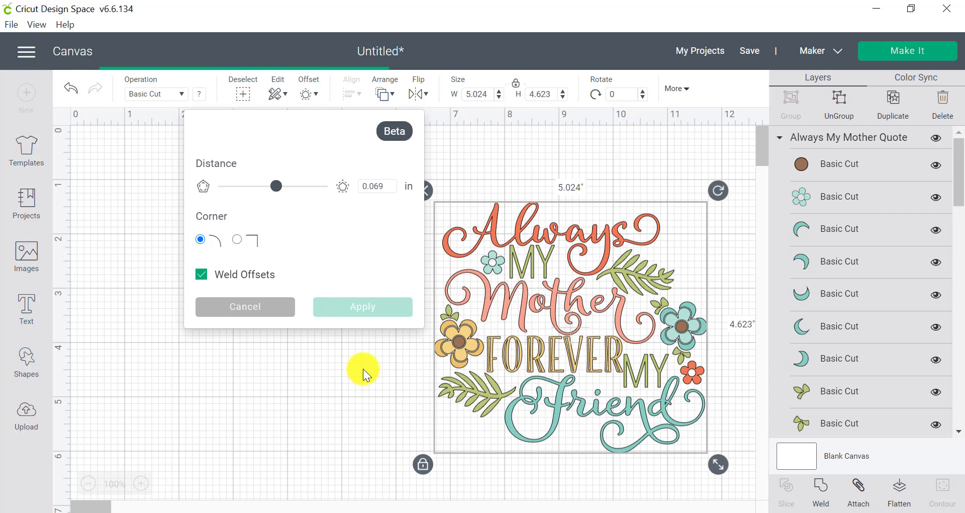
click(274, 189)
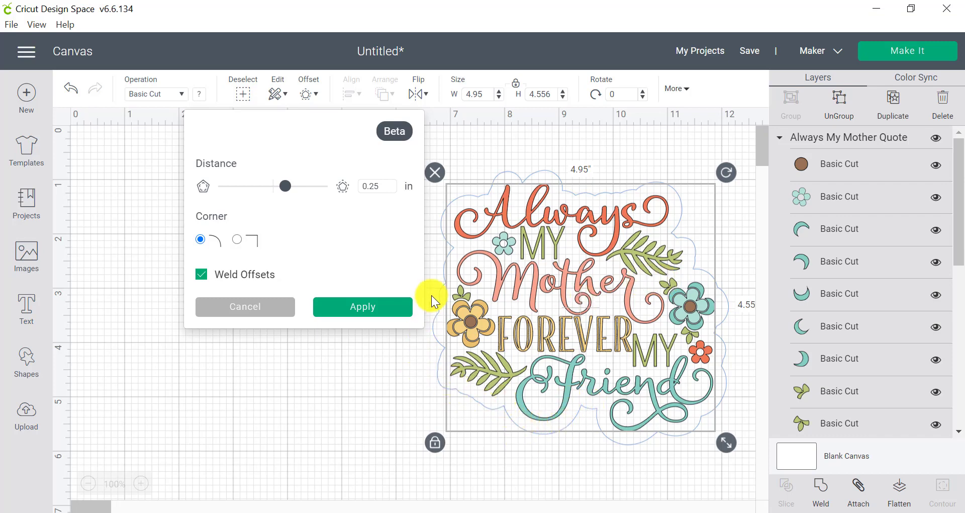
mouse_move(424, 508)
click(342, 295)
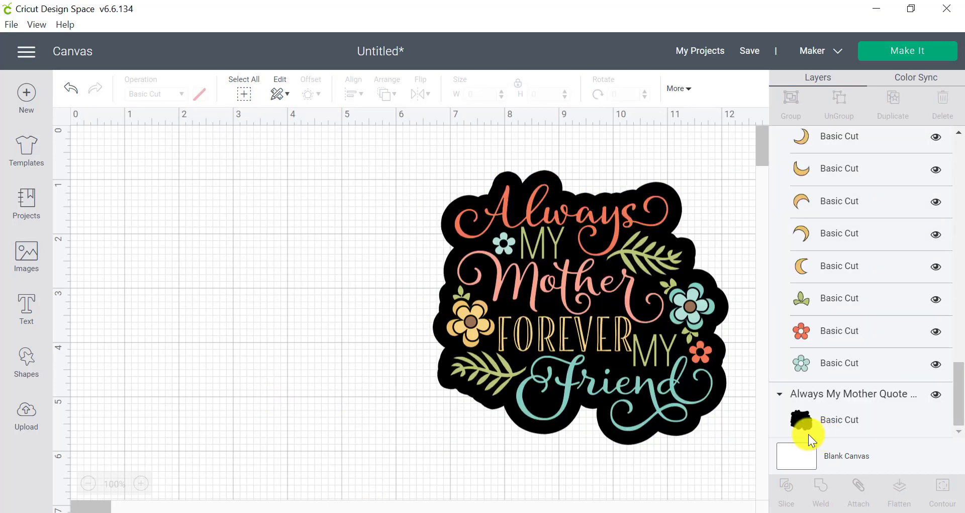
Scale the quote together with its backing to 6.505 by 6.035 inches
click(700, 406)
drag(700, 405, 703, 363)
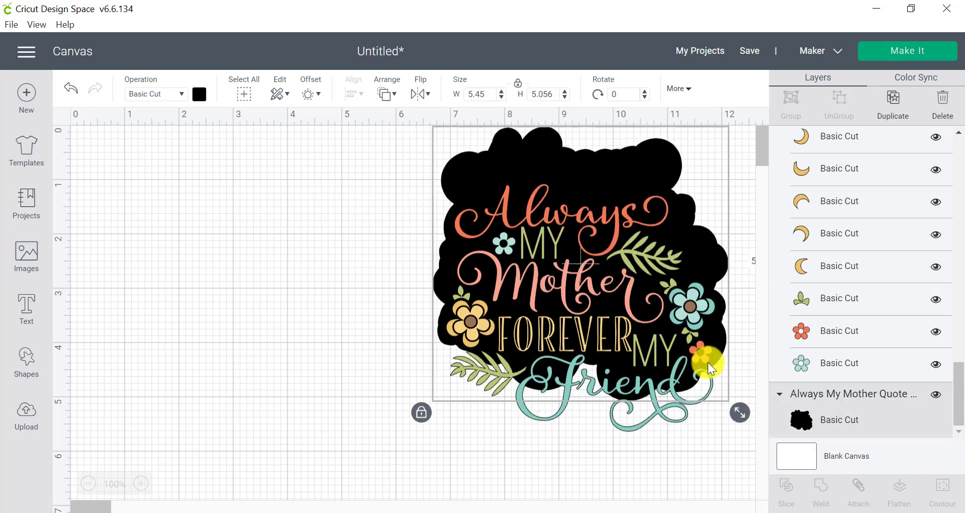
click(71, 88)
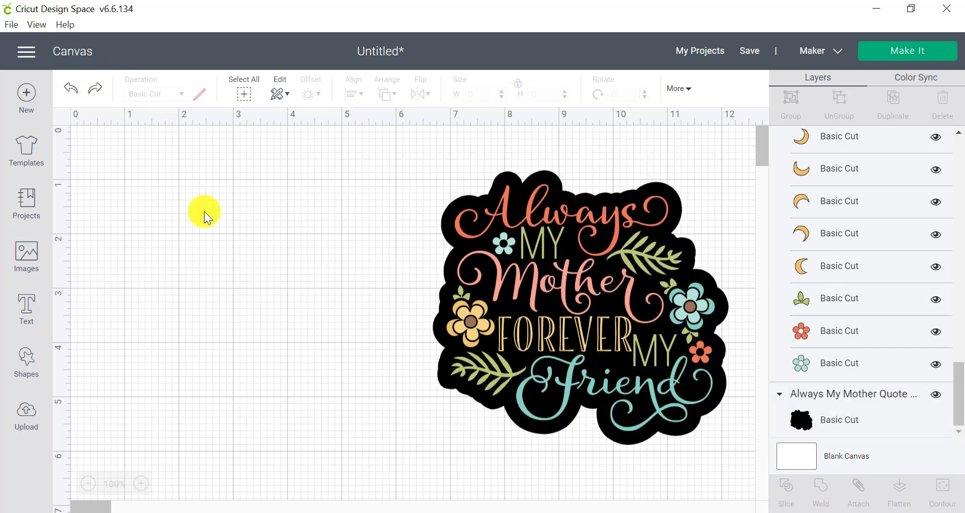
drag(743, 456, 384, 138)
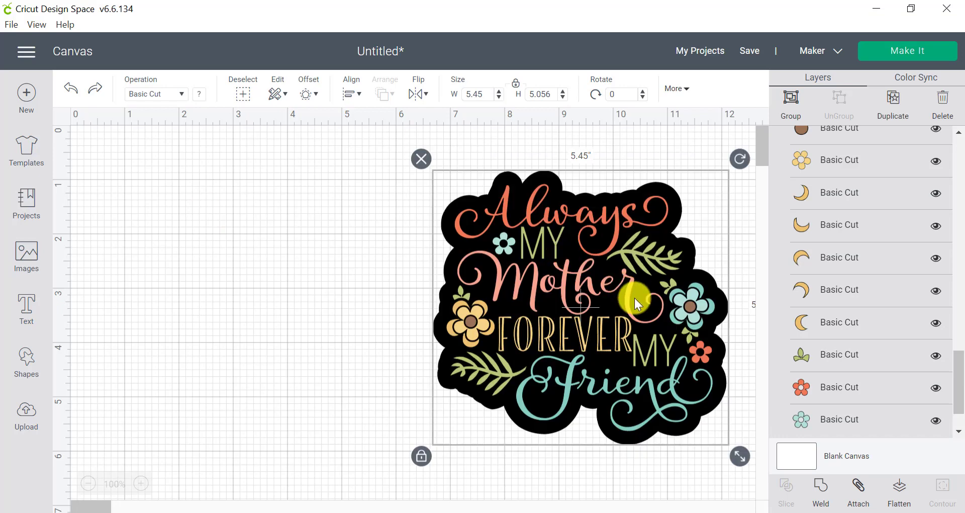
drag(635, 297, 424, 294)
drag(557, 453, 614, 479)
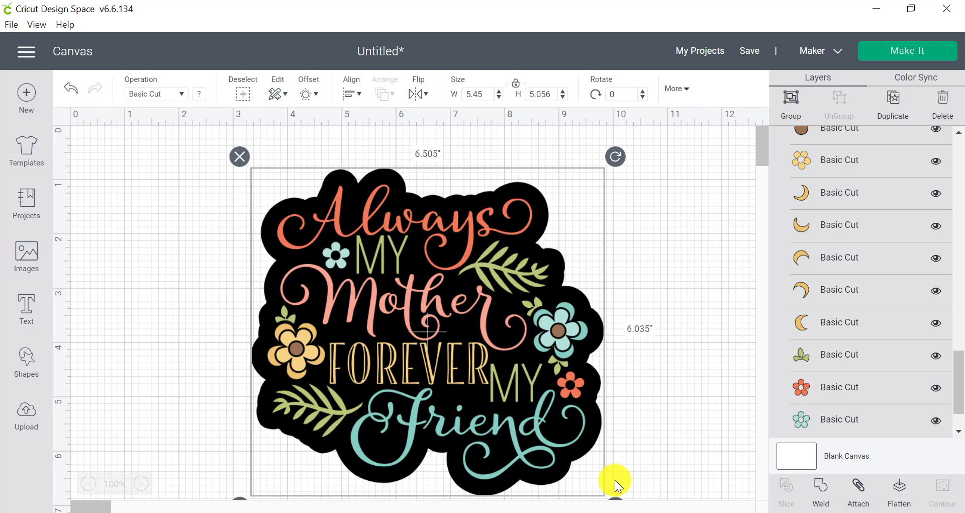
drag(593, 366, 589, 333)
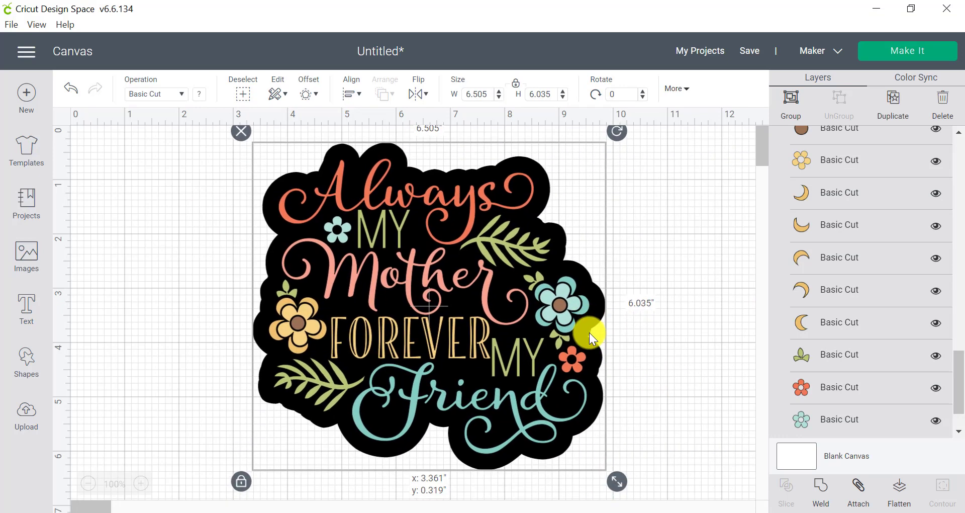
scroll(875, 346, up, 3)
scroll(880, 347, down, 10)
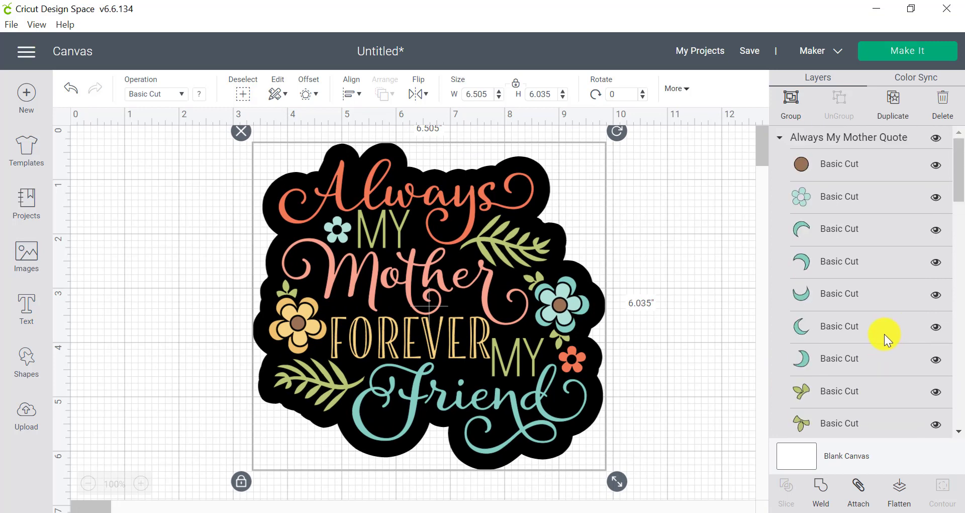
Change the offset backing colour from black to white
click(841, 429)
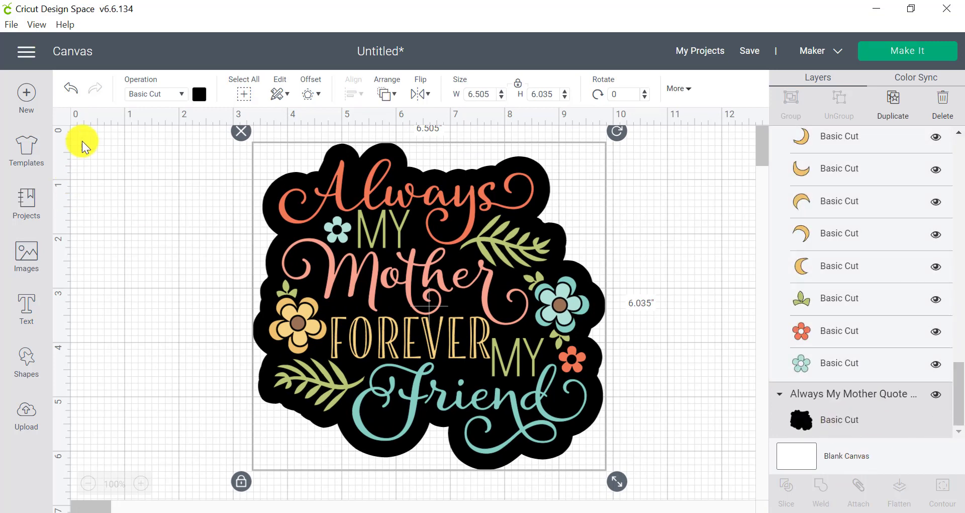
click(197, 98)
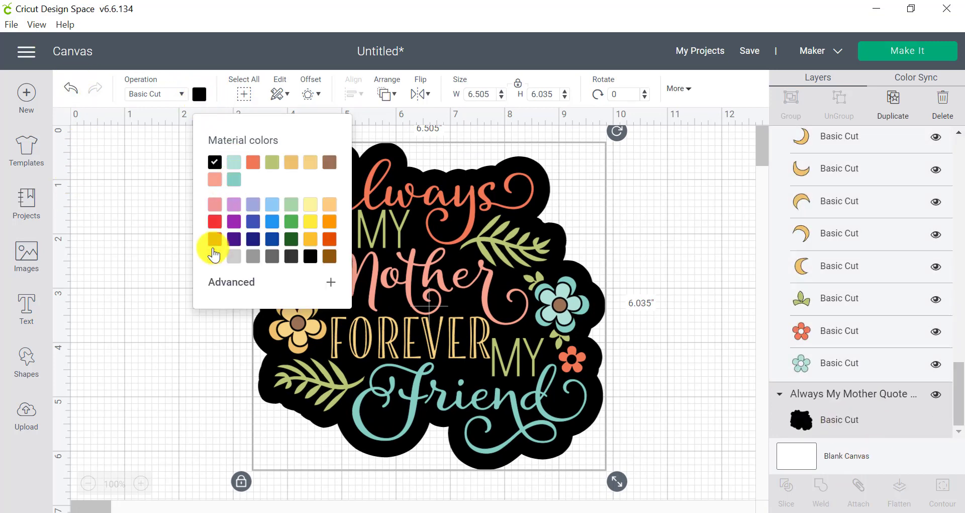
click(214, 256)
click(706, 408)
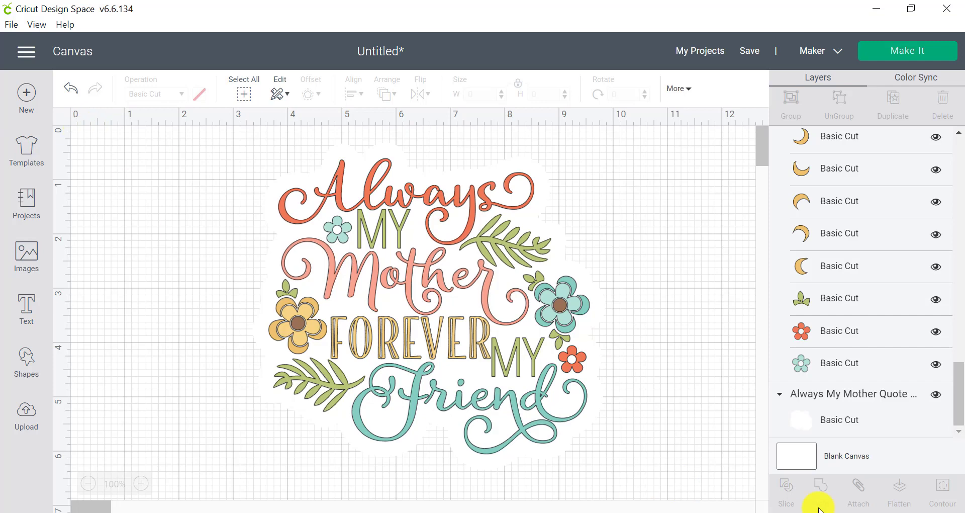
Set the canvas background colour to dark grey
click(856, 452)
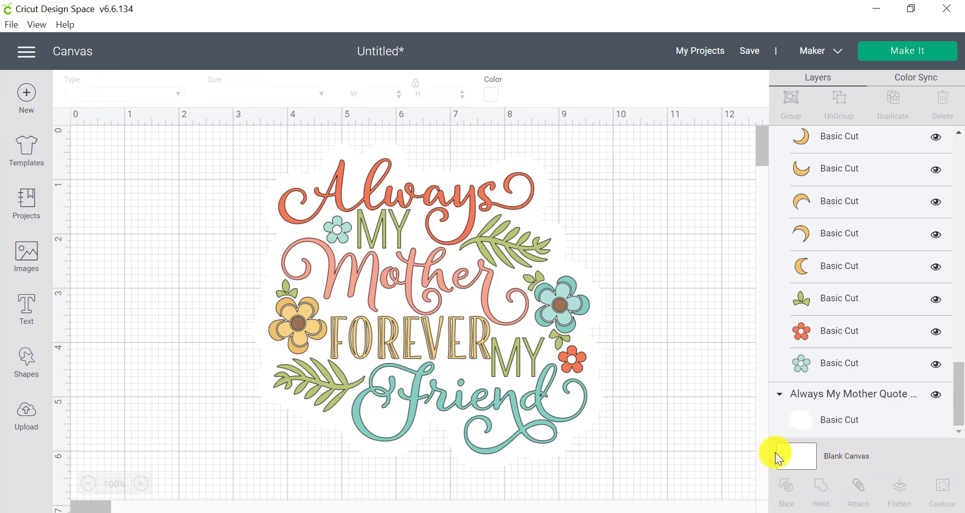
click(491, 94)
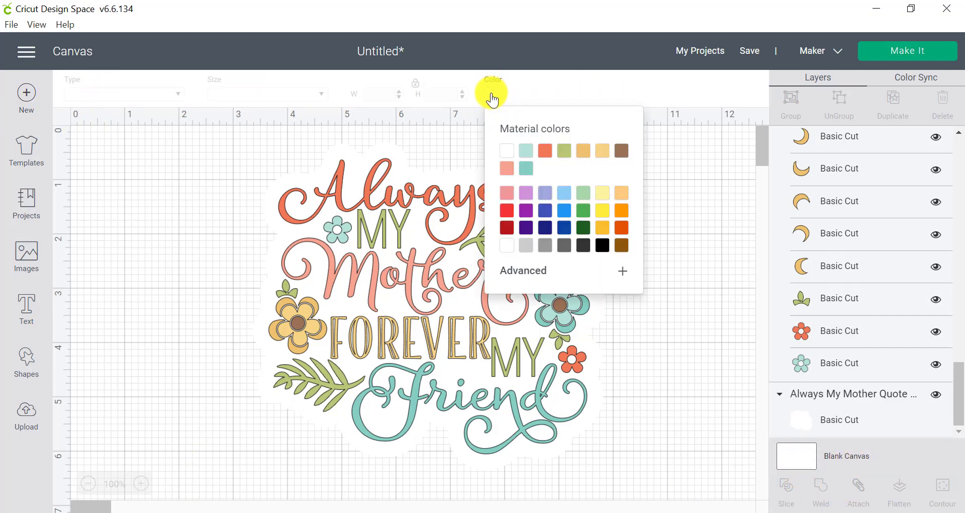
click(563, 246)
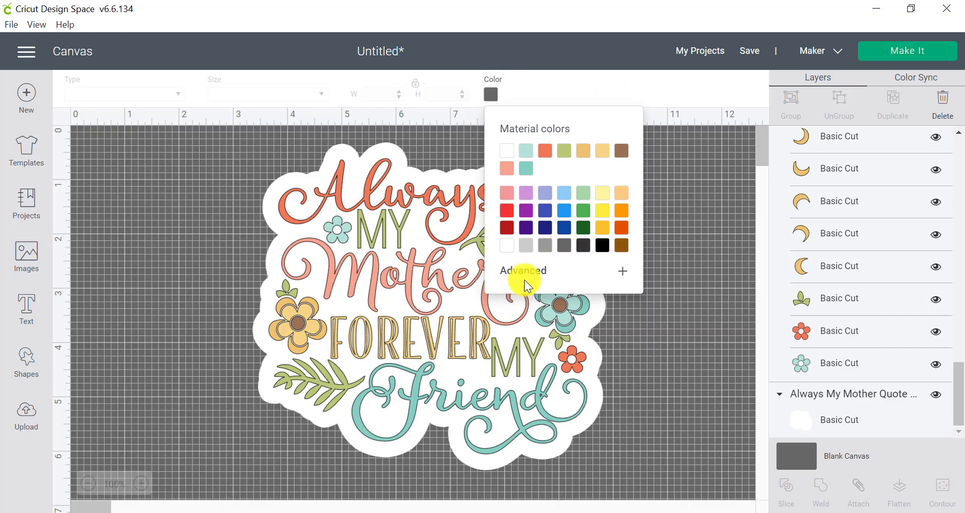
click(60, 115)
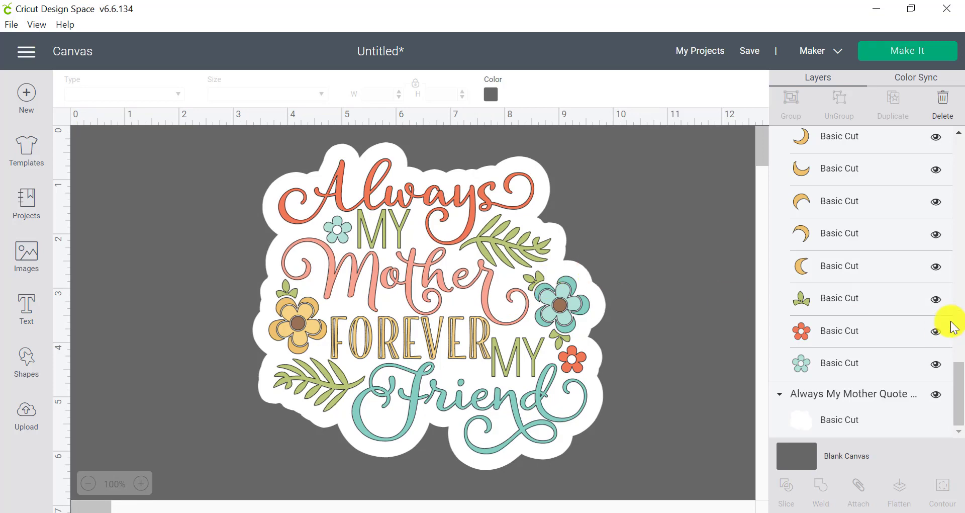
Flatten the quote group and its white backing into one Print Then Cut layer
scroll(904, 334, up, 10)
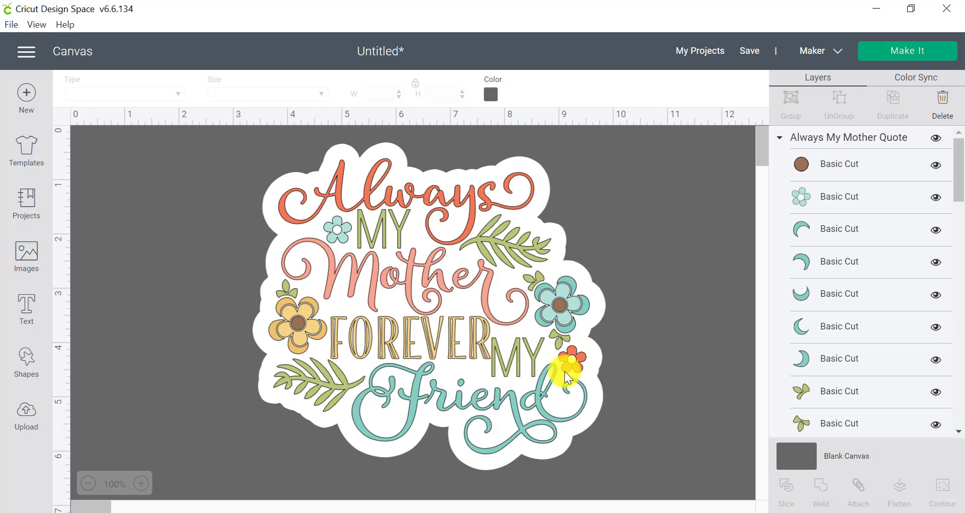
click(853, 144)
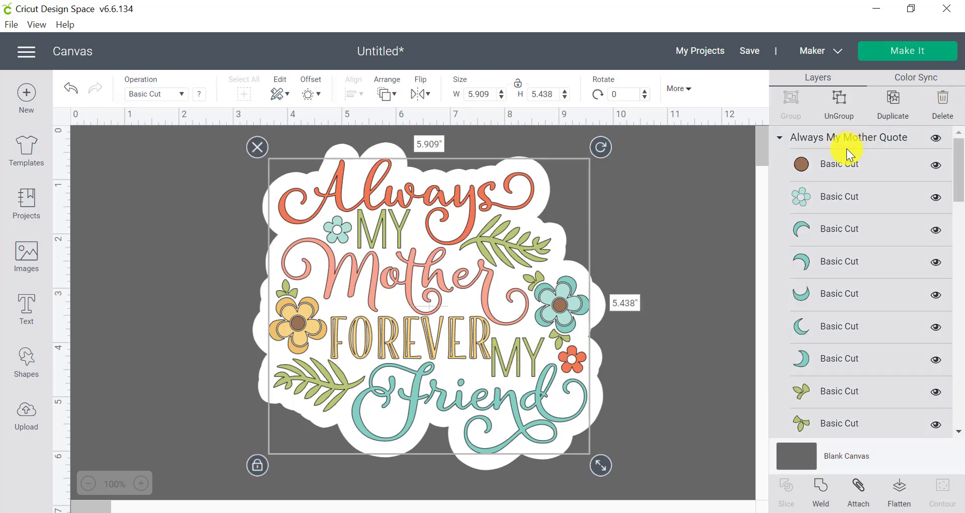
scroll(864, 378, down, 5)
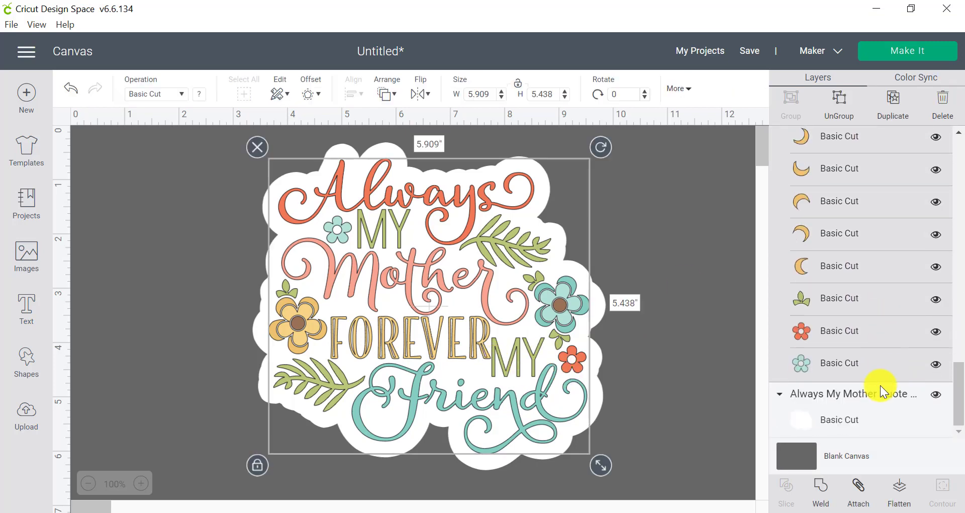
shift+click(879, 420)
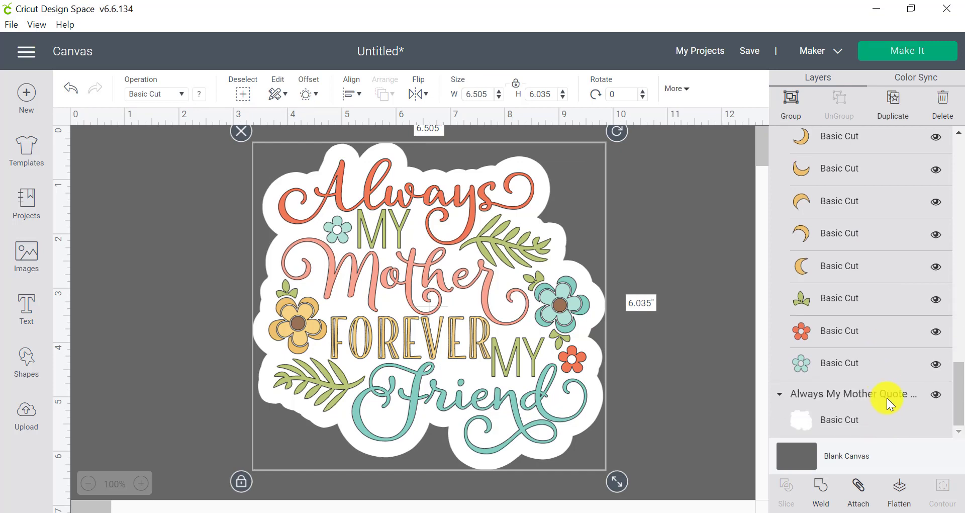
click(901, 492)
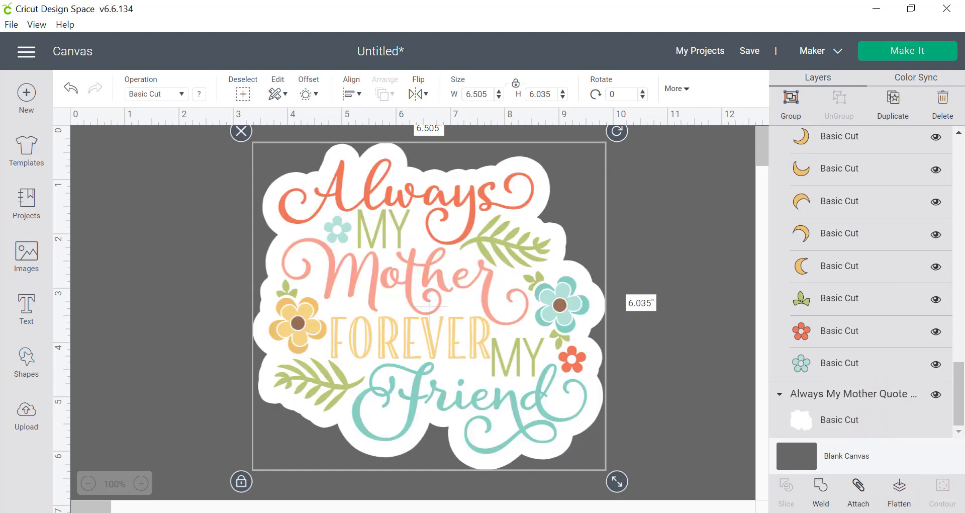